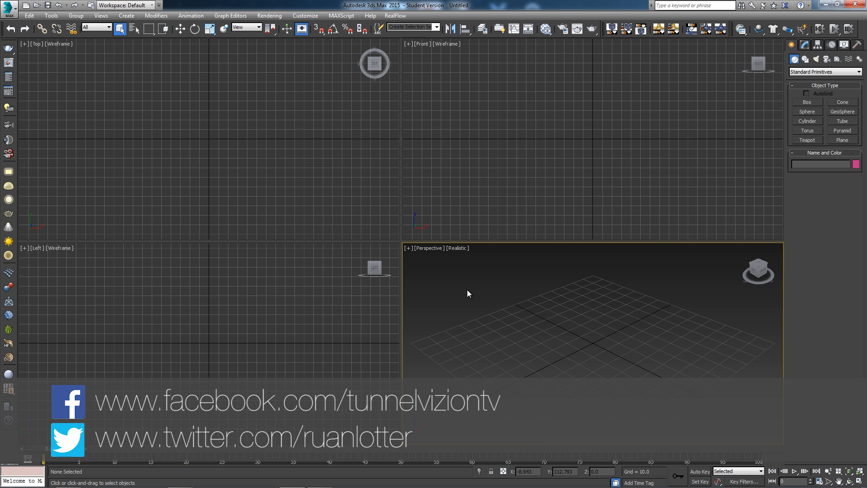
# Maximize the Perspective viewport and create a ground plane about 140 units long and 139 units wide
pyautogui.click(410, 249)
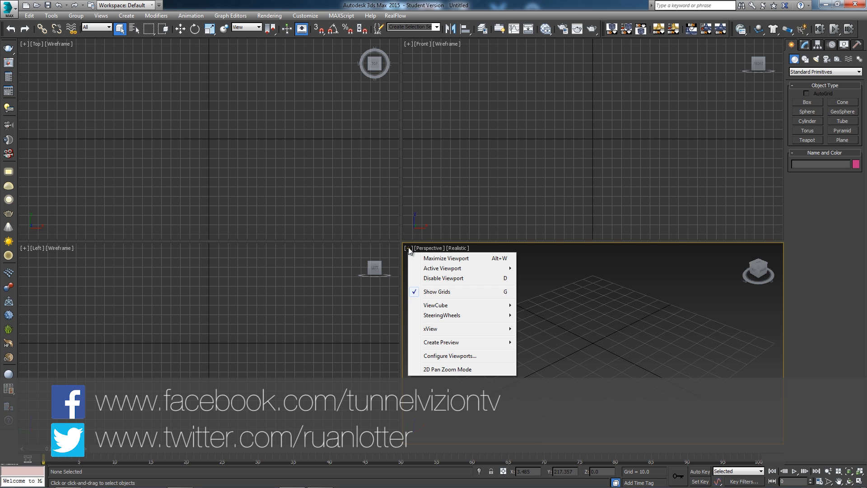
pyautogui.click(433, 258)
pyautogui.keyDown('alt'); pyautogui.moveTo(422, 298); pyautogui.dragTo(538, 227, button='middle'); pyautogui.keyUp('alt')
pyautogui.click(844, 140)
pyautogui.keyDown('alt'); pyautogui.moveTo(631, 257); pyautogui.dragTo(502, 305, button='middle'); pyautogui.keyUp('alt')
pyautogui.moveTo(169, 142)
pyautogui.mouseDown()
pyautogui.moveTo(633, 345)
pyautogui.moveTo(754, 382)
pyautogui.moveTo(755, 393)
pyautogui.mouseUp()
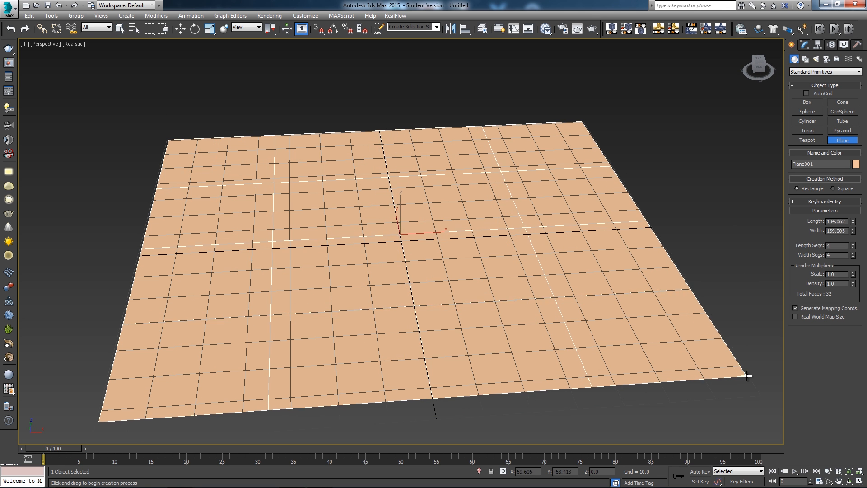
# Create a box about 26 long, 25 wide and 21 high near the middle of the ground plane
pyautogui.click(808, 102)
pyautogui.moveTo(363, 210); pyautogui.dragTo(466, 259)
pyautogui.click(437, 201)
pyautogui.click(440, 184)
pyautogui.scroll(-6, 451, 273)
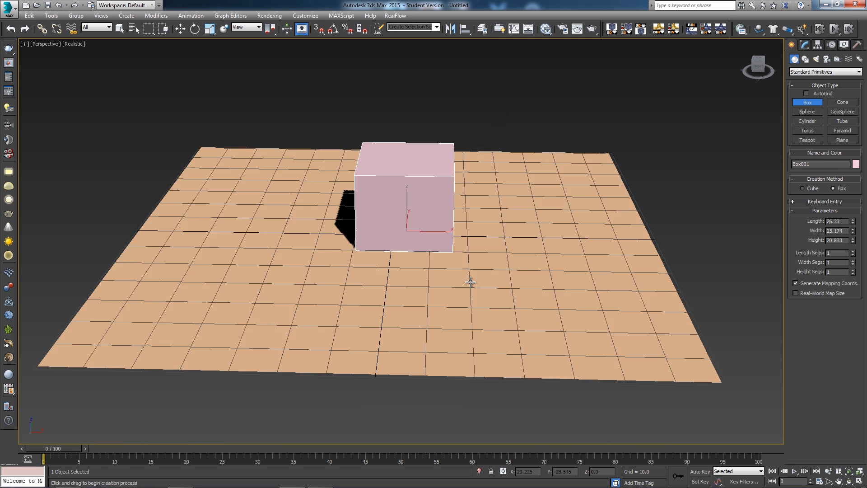
pyautogui.keyDown('alt'); pyautogui.moveTo(496, 283); pyautogui.dragTo(492, 296, button='middle'); pyautogui.keyUp('alt')
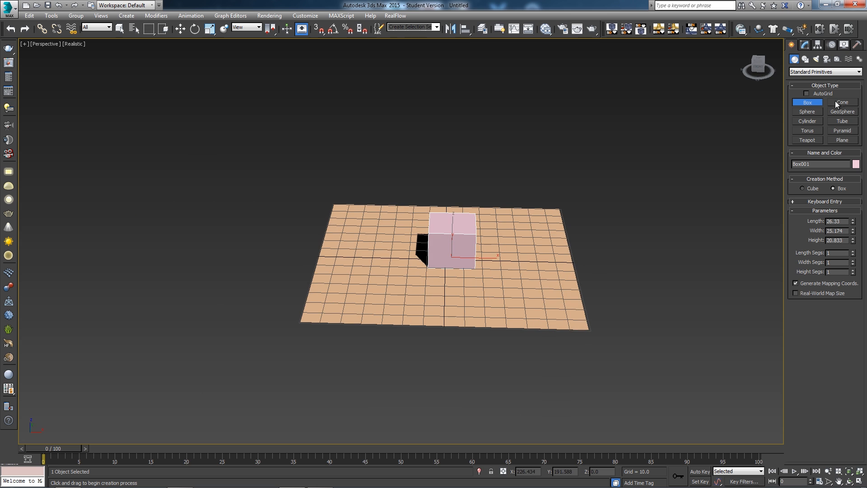
# Create a second plane about 78 by 96 units over the box and raise it to about Z 44
pyautogui.click(839, 140)
pyautogui.moveTo(370, 225); pyautogui.dragTo(542, 293)
pyautogui.press('w')
pyautogui.moveTo(453, 223); pyautogui.dragTo(453, 149)
pyautogui.keyDown('alt'); pyautogui.moveTo(497, 235); pyautogui.dragTo(522, 283, button='middle'); pyautogui.keyUp('alt')
pyautogui.keyDown('alt'); pyautogui.moveTo(493, 203); pyautogui.dragTo(479, 289, button='middle'); pyautogui.keyUp('alt')
pyautogui.scroll(2, 464, 278)
pyautogui.click(568, 176)
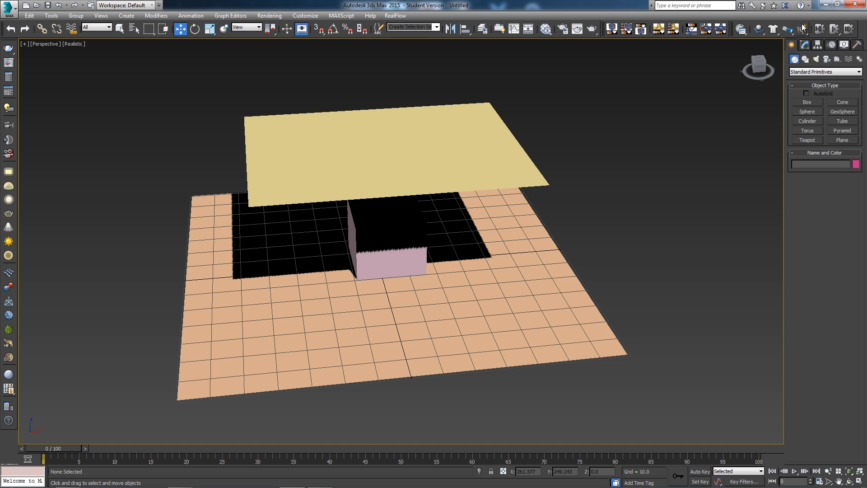
# Check that the MassFX toolbar is enabled and set the raised plane as an mCloth object
pyautogui.rightClick(863, 36)
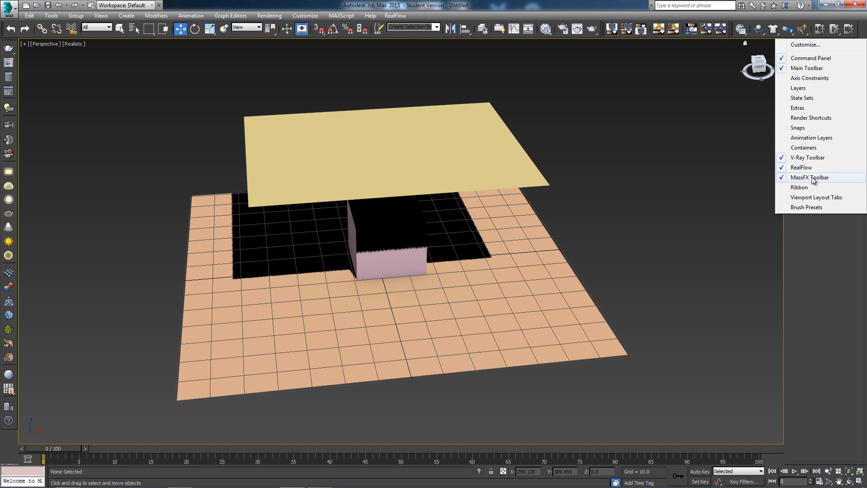
pyautogui.click(647, 137)
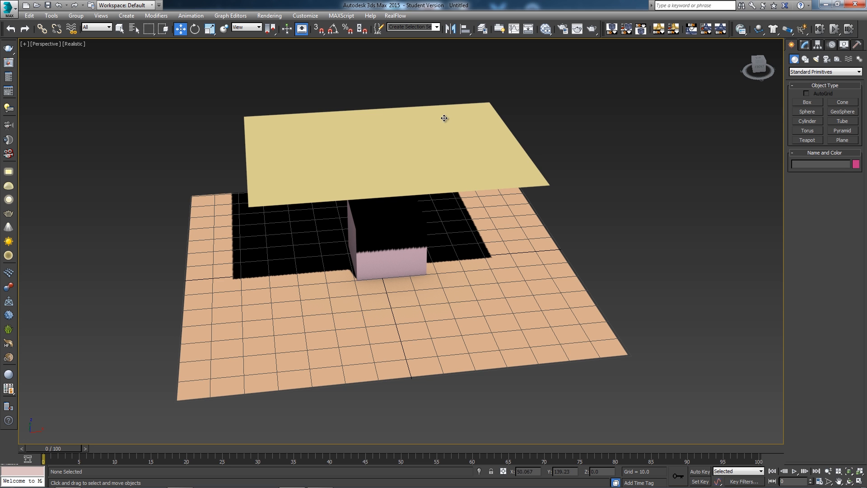
pyautogui.click(466, 115)
pyautogui.keyDown('alt'); pyautogui.moveTo(493, 187); pyautogui.dragTo(479, 167, button='middle'); pyautogui.keyUp('alt')
pyautogui.moveTo(450, 229)
pyautogui.keyDown('alt'); pyautogui.mouseDown(button='middle')
pyautogui.moveTo(486, 213)
pyautogui.moveTo(449, 227)
pyautogui.mouseUp(button='middle'); pyautogui.keyUp('alt')
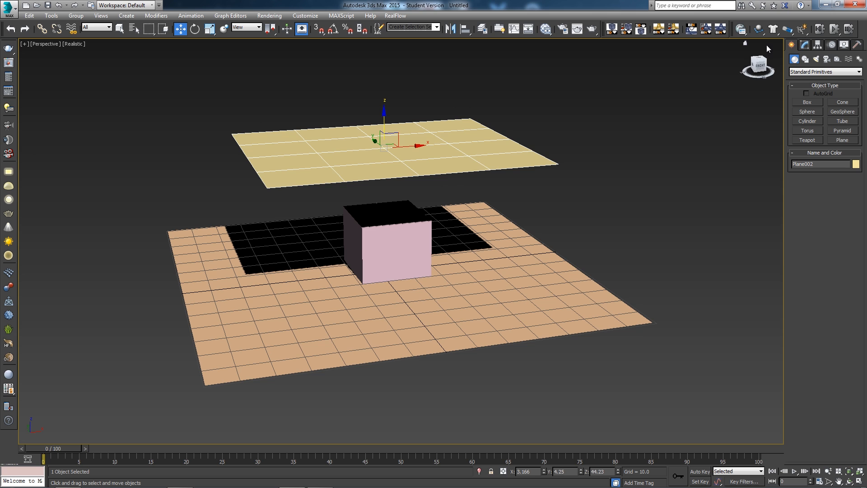
pyautogui.click(774, 29)
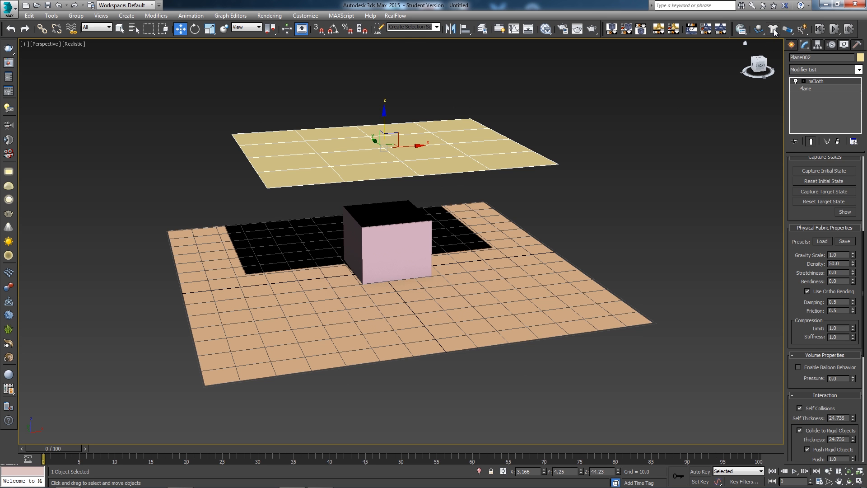
pyautogui.moveTo(774, 29); pyautogui.dragTo(810, 45)
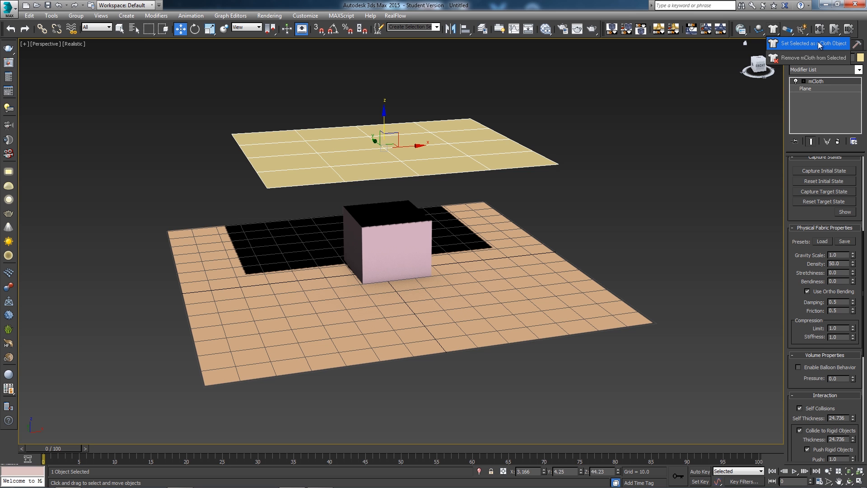
pyautogui.moveTo(835, 44); pyautogui.dragTo(833, 40)
pyautogui.keyDown('alt'); pyautogui.moveTo(594, 167); pyautogui.dragTo(633, 168, button='middle'); pyautogui.keyUp('alt')
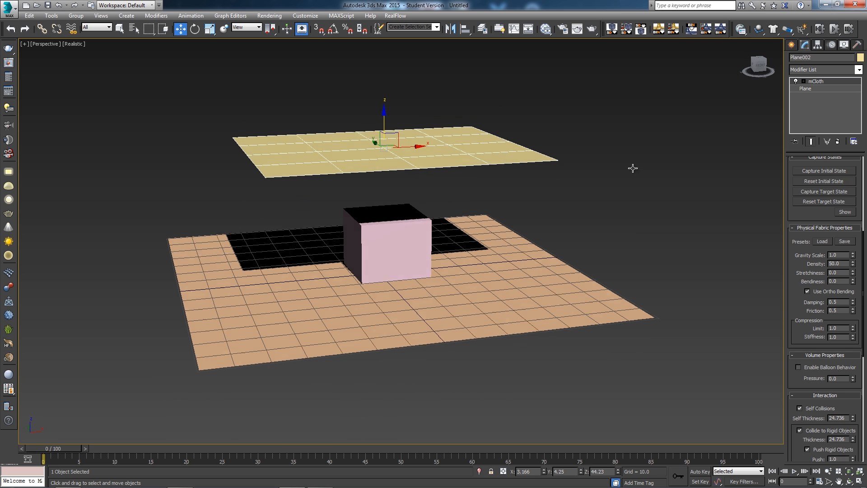
# Set the box as a static rigid body
pyautogui.click(390, 237)
pyautogui.moveTo(758, 30); pyautogui.dragTo(806, 71)
pyautogui.keyDown('alt'); pyautogui.moveTo(590, 188); pyautogui.dragTo(560, 198, button='middle'); pyautogui.keyUp('alt')
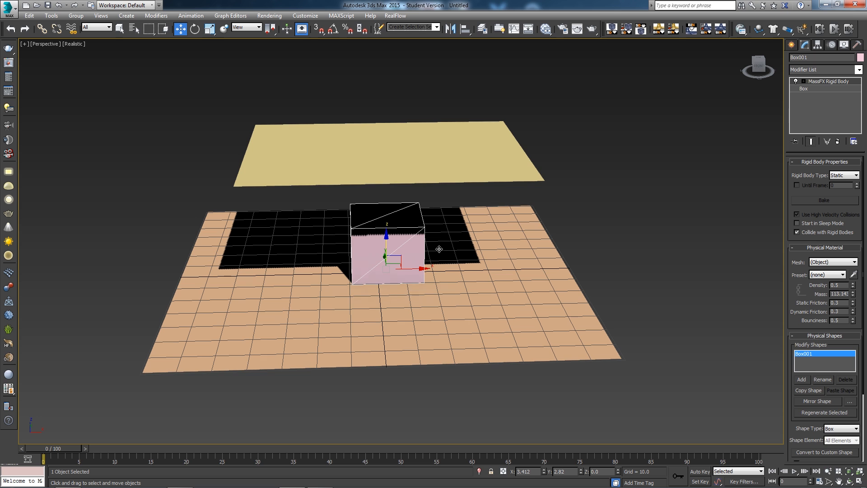
pyautogui.keyDown('alt'); pyautogui.moveTo(546, 262); pyautogui.dragTo(553, 259, button='middle'); pyautogui.keyUp('alt')
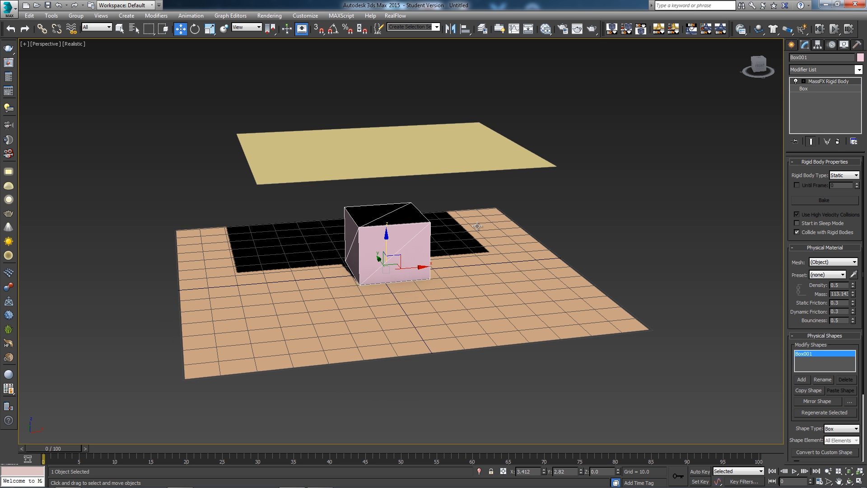
# Set the ground plane as a static rigid body and clear the selection
pyautogui.click(501, 274)
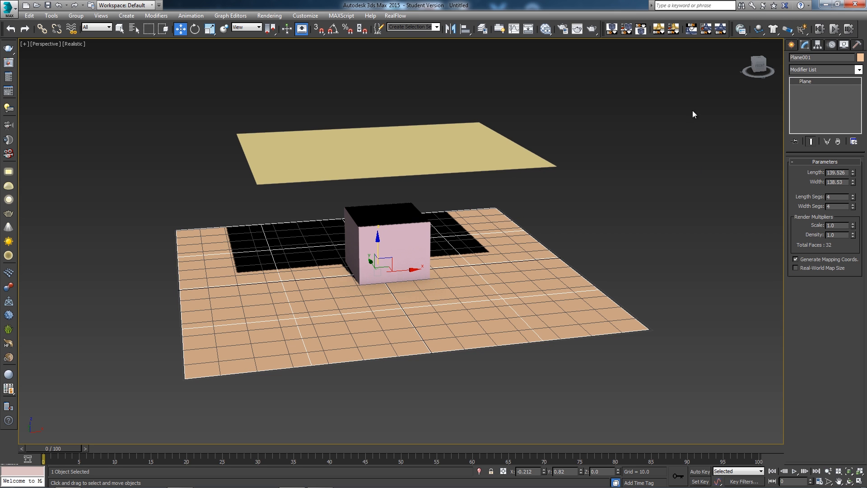
pyautogui.moveTo(758, 30); pyautogui.dragTo(800, 74)
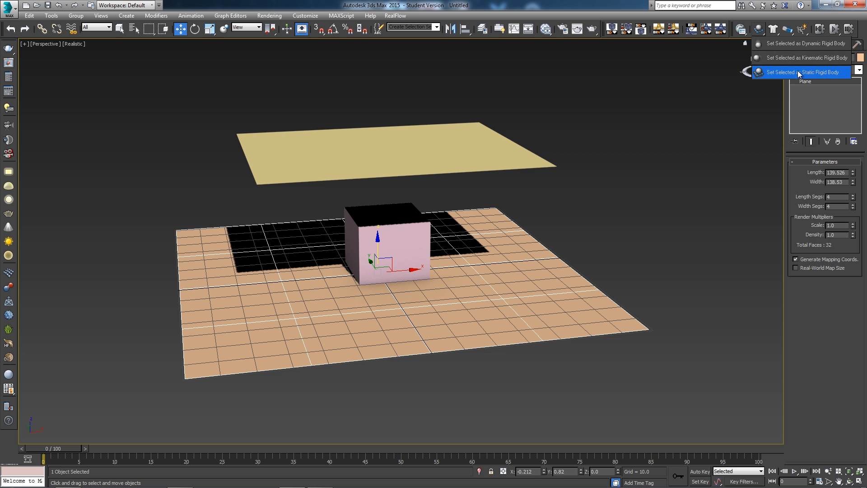
pyautogui.click(823, 73)
pyautogui.keyDown('alt'); pyautogui.moveTo(595, 201); pyautogui.dragTo(582, 221, button='middle'); pyautogui.keyUp('alt')
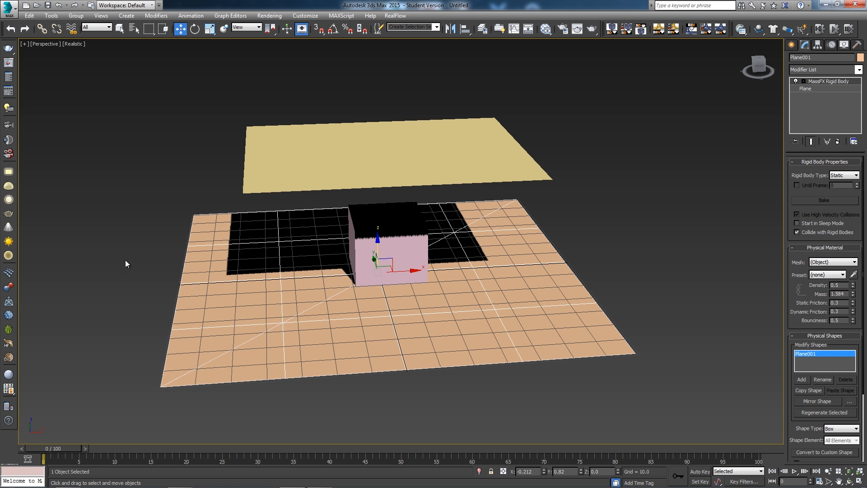
pyautogui.click(610, 152)
pyautogui.keyDown('alt'); pyautogui.moveTo(377, 261); pyautogui.dragTo(642, 199, button='middle'); pyautogui.keyUp('alt')
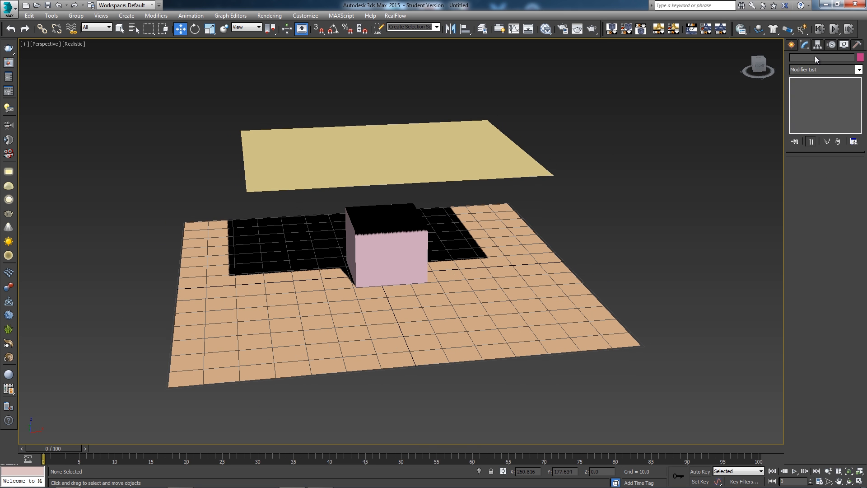
# Run the MassFX simulation to watch the coarse cloth fall on the box, and reset it to frame 0
pyautogui.click(835, 29)
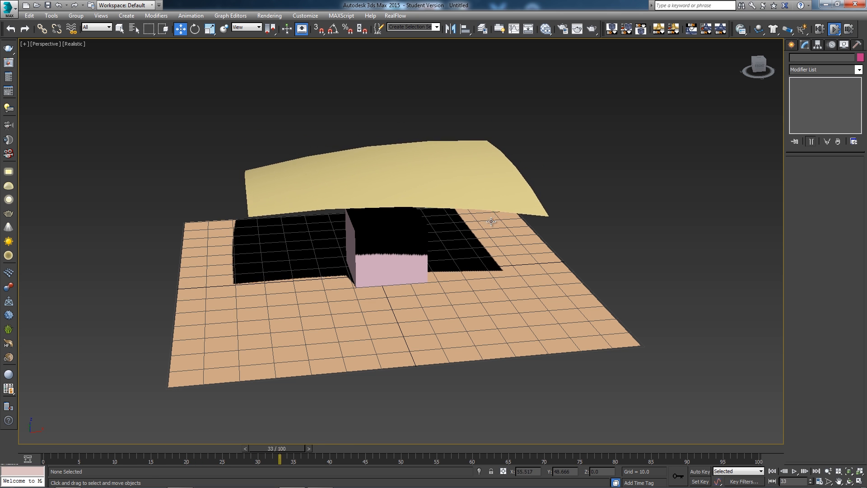
pyautogui.keyDown('alt'); pyautogui.moveTo(379, 246); pyautogui.dragTo(507, 208, button='middle'); pyautogui.keyUp('alt')
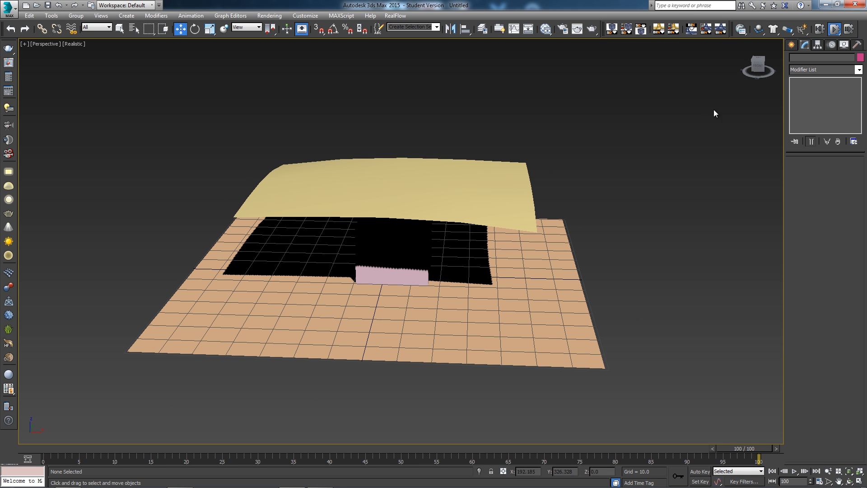
pyautogui.click(820, 29)
pyautogui.keyDown('alt'); pyautogui.moveTo(713, 150); pyautogui.dragTo(598, 205, button='middle'); pyautogui.keyUp('alt')
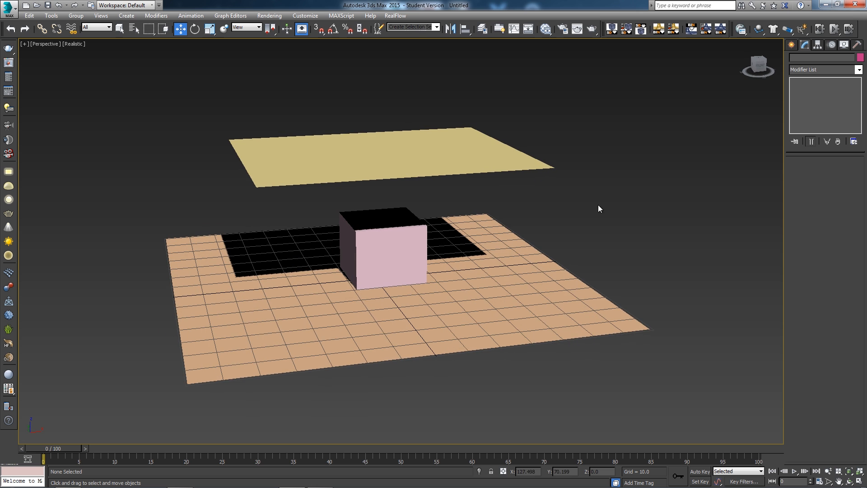
# Set the raised plane's length and width segments to 50 each and delete its mCloth modifier
pyautogui.click(437, 151)
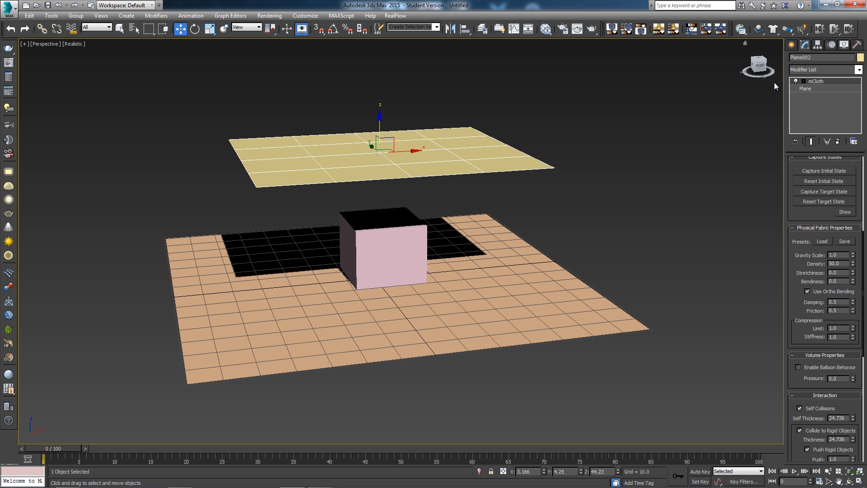
pyautogui.click(806, 89)
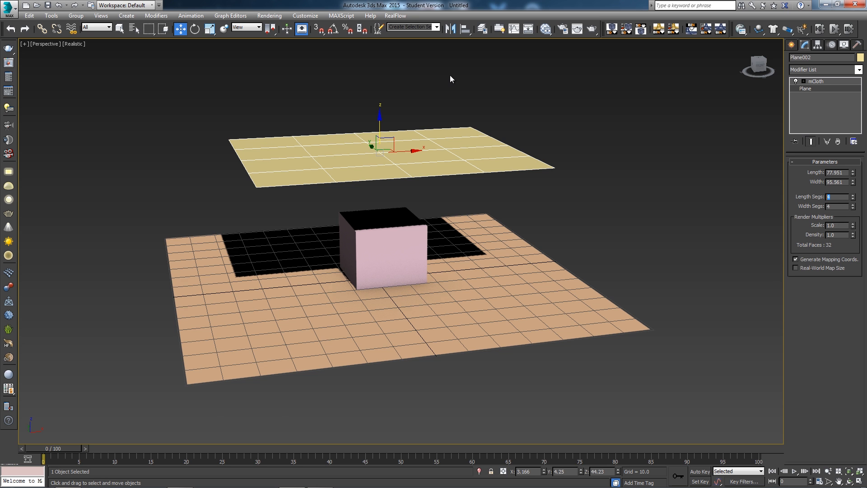
pyautogui.write('50')
pyautogui.press('Tab')
pyautogui.write('50')
pyautogui.press('Tab')
pyautogui.click(818, 82)
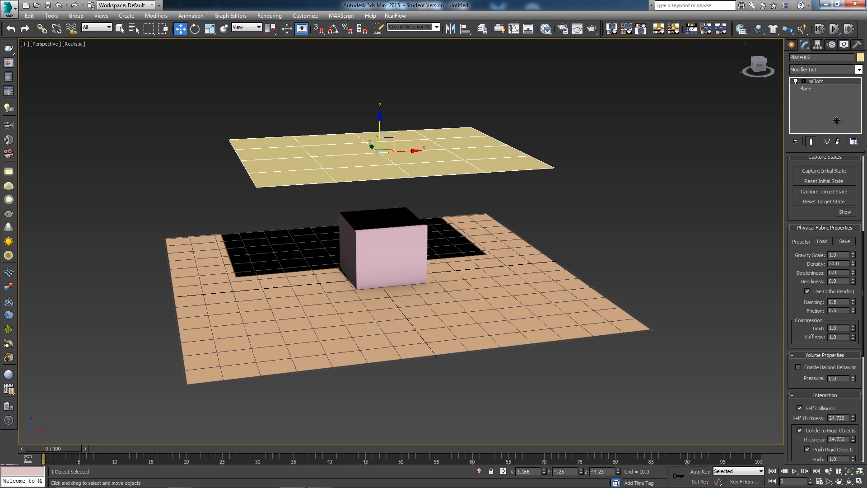
pyautogui.click(838, 142)
pyautogui.keyDown('alt'); pyautogui.moveTo(647, 224); pyautogui.dragTo(656, 225, button='middle'); pyautogui.keyUp('alt')
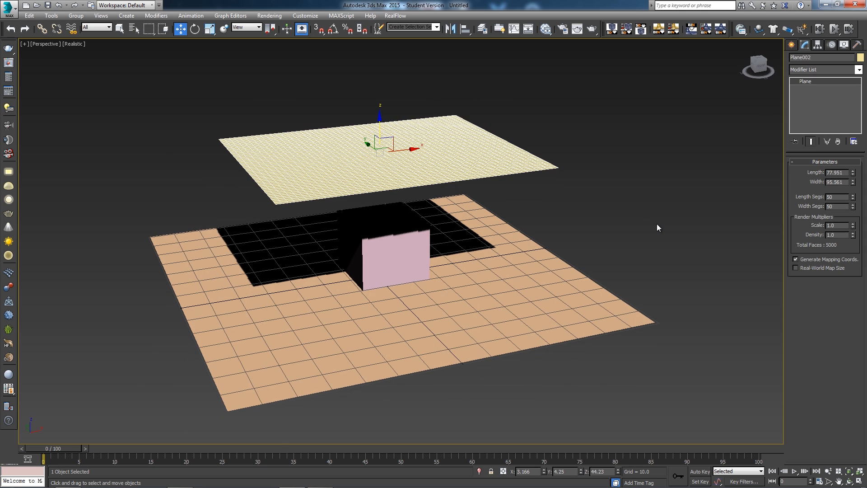
# Set the subdivided raised plane as an mCloth object again
pyautogui.click(642, 181)
pyautogui.click(486, 151)
pyautogui.scroll(2, 381, 190)
pyautogui.scroll(2, 381, 183)
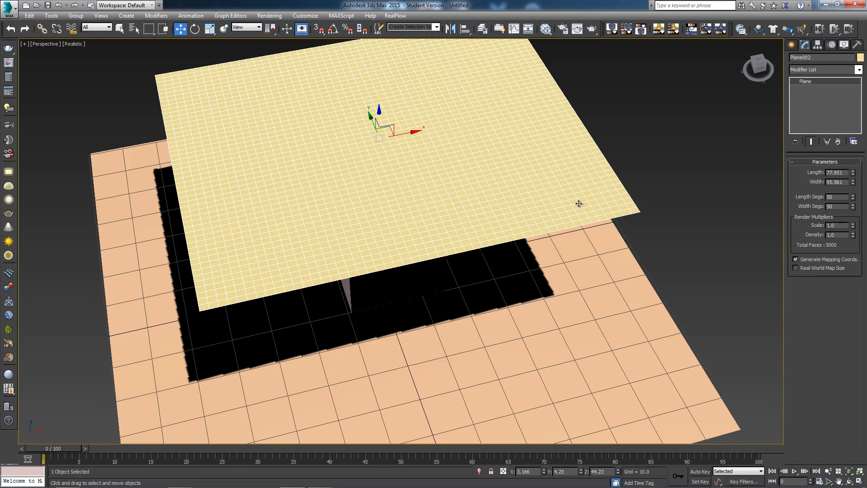
pyautogui.keyDown('alt'); pyautogui.moveTo(565, 252); pyautogui.dragTo(567, 230, button='middle'); pyautogui.keyUp('alt')
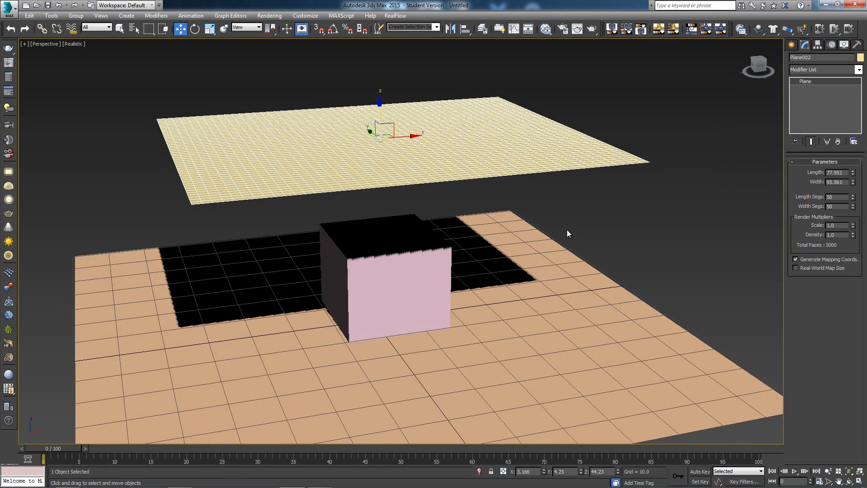
pyautogui.scroll(-3, 568, 231)
pyautogui.moveTo(657, 232); pyautogui.dragTo(602, 226, button='middle')
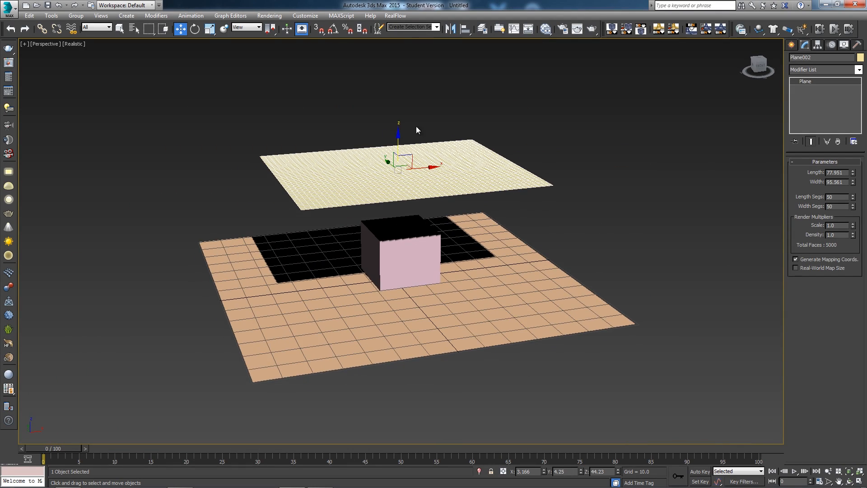
pyautogui.moveTo(773, 30); pyautogui.dragTo(829, 47)
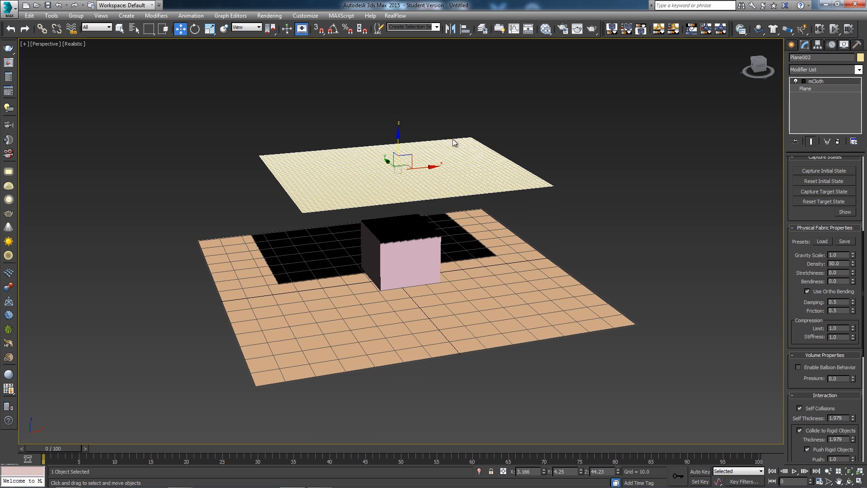
# Run the simulation to examine how the subdivided cloth drapes over the box, and reset it to the start
pyautogui.click(633, 150)
pyautogui.click(835, 30)
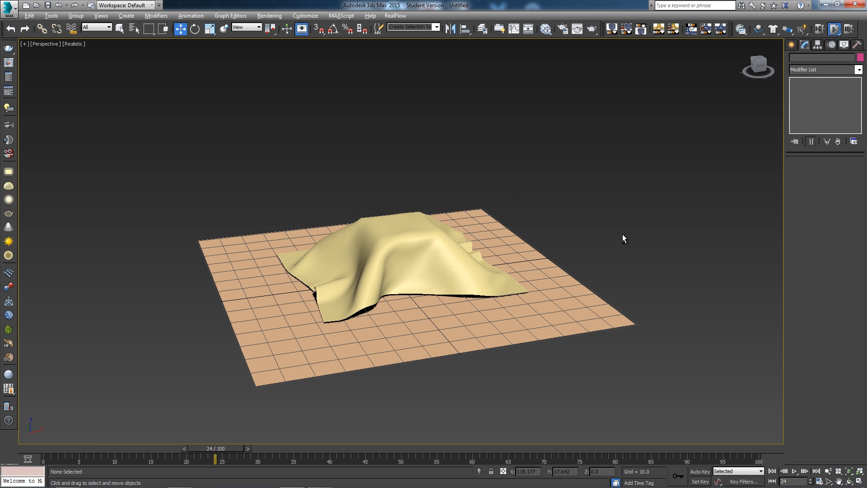
pyautogui.keyDown('alt'); pyautogui.moveTo(586, 243); pyautogui.dragTo(494, 269, button='middle'); pyautogui.keyUp('alt')
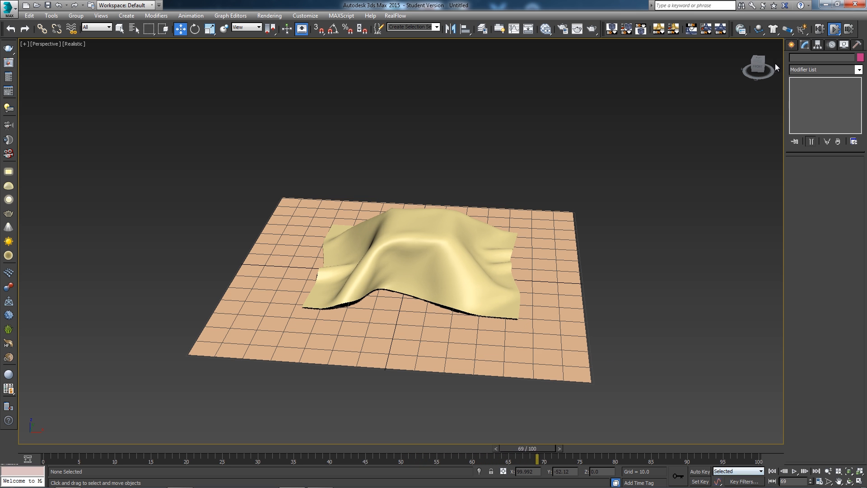
pyautogui.click(819, 30)
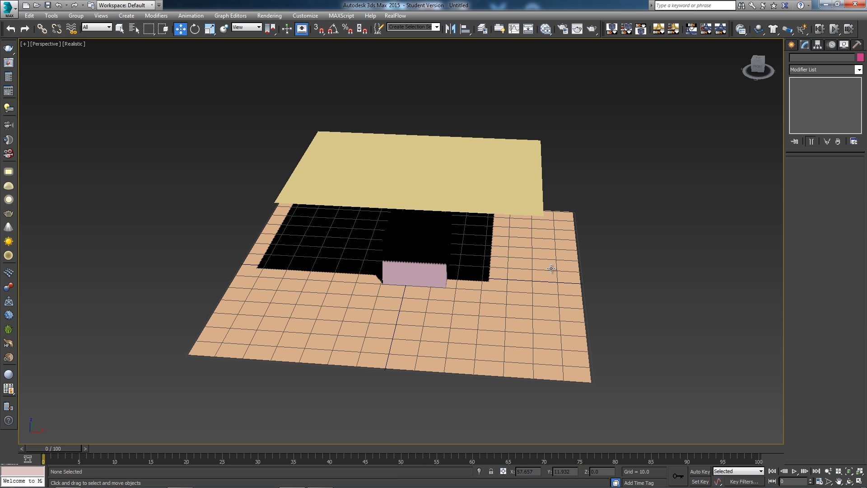
# Delete the raised cloth plane and bring up the standard primitives for creating another object
pyautogui.keyDown('alt'); pyautogui.moveTo(554, 265); pyautogui.dragTo(586, 251, button='middle'); pyautogui.keyUp('alt')
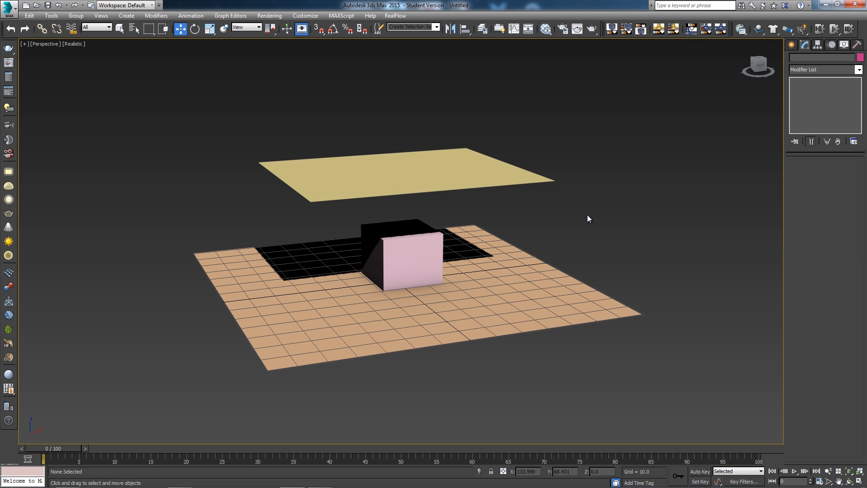
pyautogui.click(460, 177)
pyautogui.press('Delete')
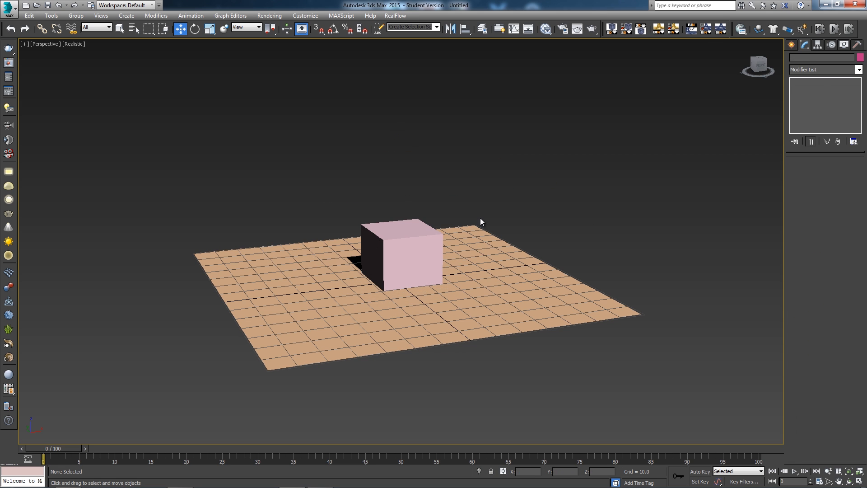
pyautogui.keyDown('alt'); pyautogui.moveTo(636, 232); pyautogui.dragTo(624, 237, button='middle'); pyautogui.keyUp('alt')
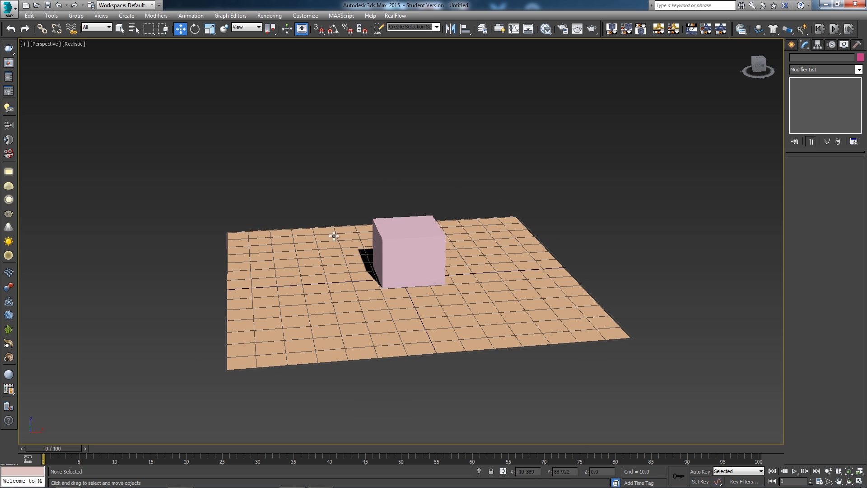
pyautogui.keyDown('alt'); pyautogui.moveTo(528, 248); pyautogui.dragTo(532, 253, button='middle'); pyautogui.keyUp('alt')
pyautogui.click(791, 44)
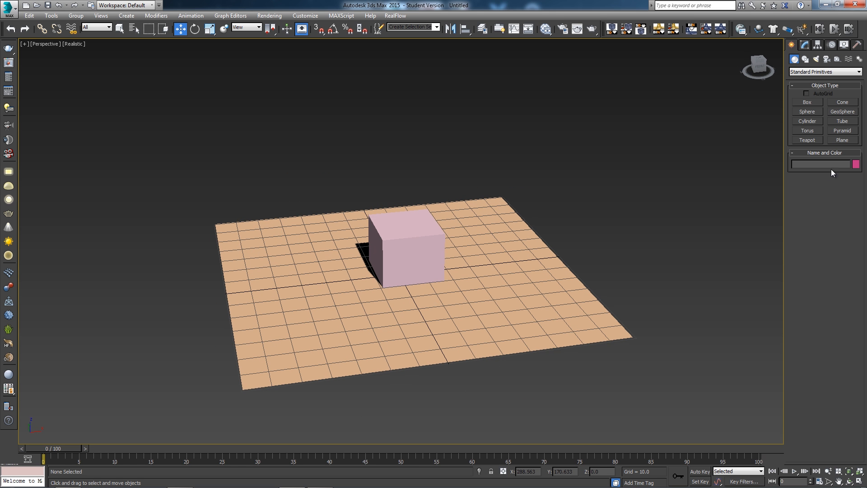
# Create a long, narrow box near the ground plane's edge, beside the cube, and raise it to a height of about 55.6
pyautogui.click(809, 102)
pyautogui.moveTo(501, 223); pyautogui.dragTo(578, 296)
pyautogui.click(579, 311)
pyautogui.press('w')
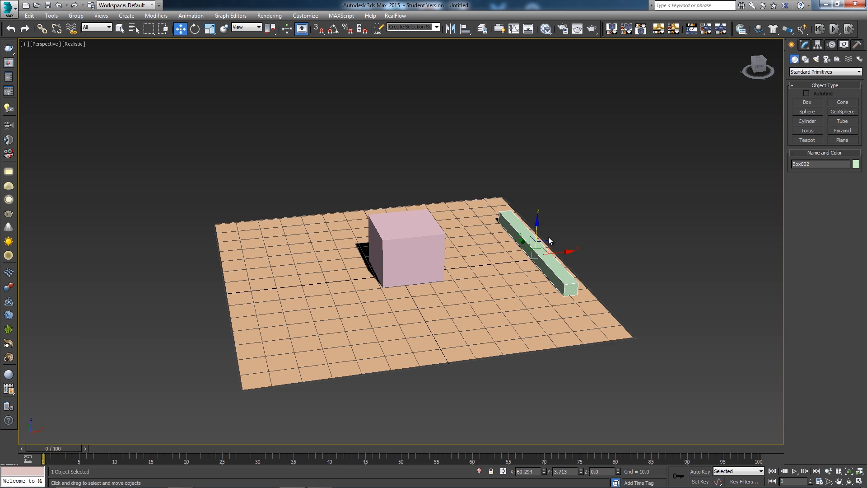
pyautogui.moveTo(537, 224); pyautogui.dragTo(542, 99)
pyautogui.moveTo(582, 209)
pyautogui.keyDown('alt'); pyautogui.mouseDown(button='middle')
pyautogui.moveTo(559, 212)
pyautogui.moveTo(591, 203)
pyautogui.moveTo(582, 208)
pyautogui.mouseUp(button='middle'); pyautogui.keyUp('alt')
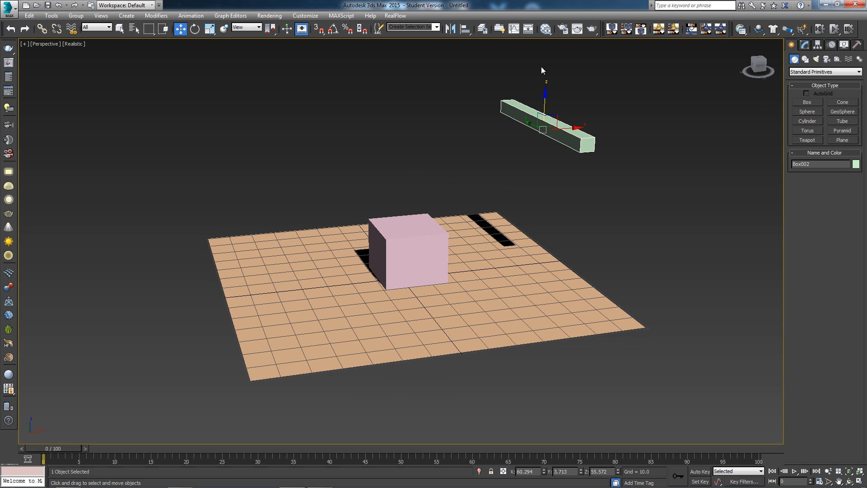
# Animate the raised bar with Auto Key by moving it to about X -63 at frame 100, and review the motion from frame 0
pyautogui.click(701, 471)
pyautogui.moveTo(45, 449); pyautogui.dragTo(773, 432)
pyautogui.moveTo(575, 128); pyautogui.dragTo(227, 217)
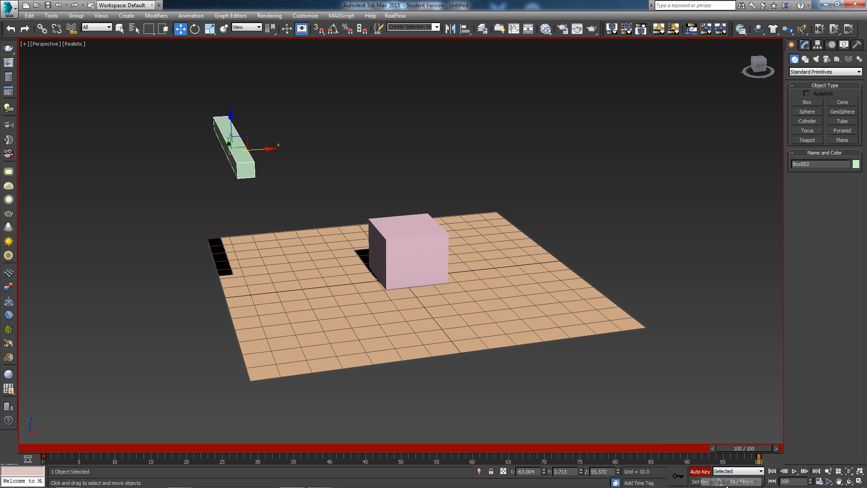
pyautogui.click(700, 471)
pyautogui.moveTo(759, 443); pyautogui.dragTo(37, 437)
pyautogui.press('w')
pyautogui.keyDown('alt'); pyautogui.moveTo(400, 338); pyautogui.dragTo(472, 343, button='middle'); pyautogui.keyUp('alt')
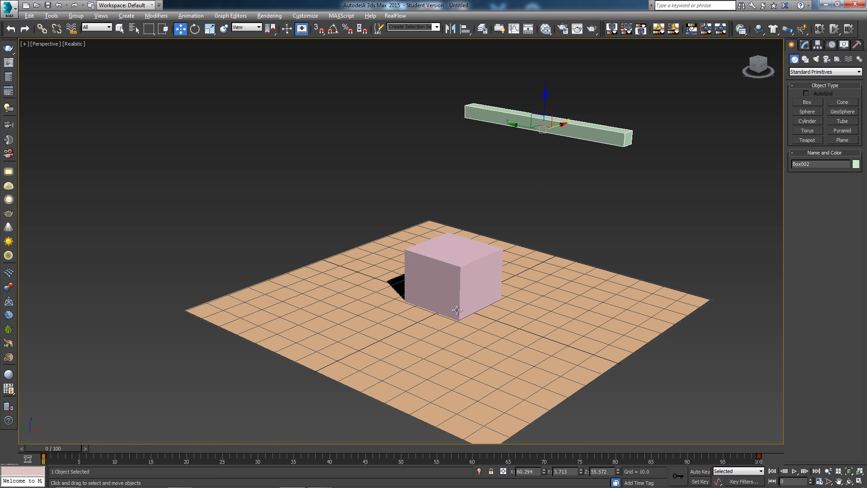
pyautogui.keyDown('alt'); pyautogui.moveTo(457, 309); pyautogui.dragTo(368, 366, button='middle'); pyautogui.keyUp('alt')
pyautogui.moveTo(62, 444); pyautogui.dragTo(8, 435)
pyautogui.press('w')
pyautogui.keyDown('alt'); pyautogui.moveTo(626, 280); pyautogui.dragTo(562, 290, button='middle'); pyautogui.keyUp('alt')
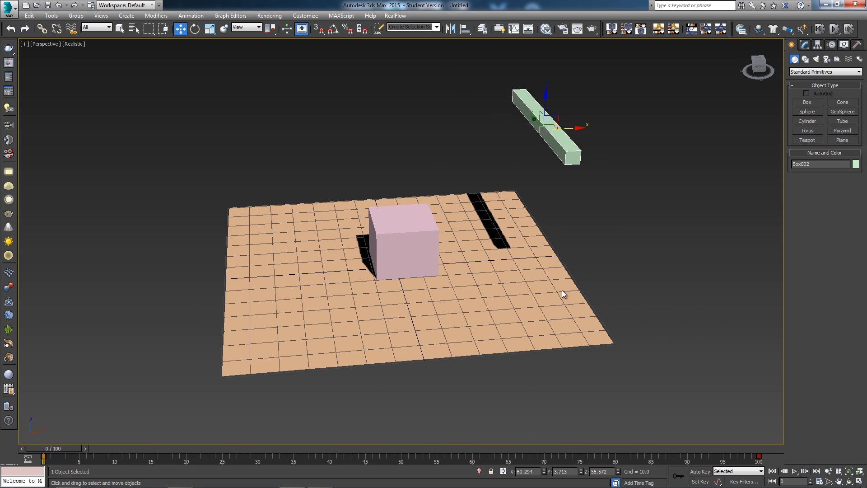
# Create a plane about 62 by 98 with 50 by 50 segments over the ground plane, and raise it above the cube
pyautogui.click(843, 140)
pyautogui.moveTo(302, 252)
pyautogui.mouseDown()
pyautogui.moveTo(497, 327)
pyautogui.moveTo(570, 311)
pyautogui.mouseUp()
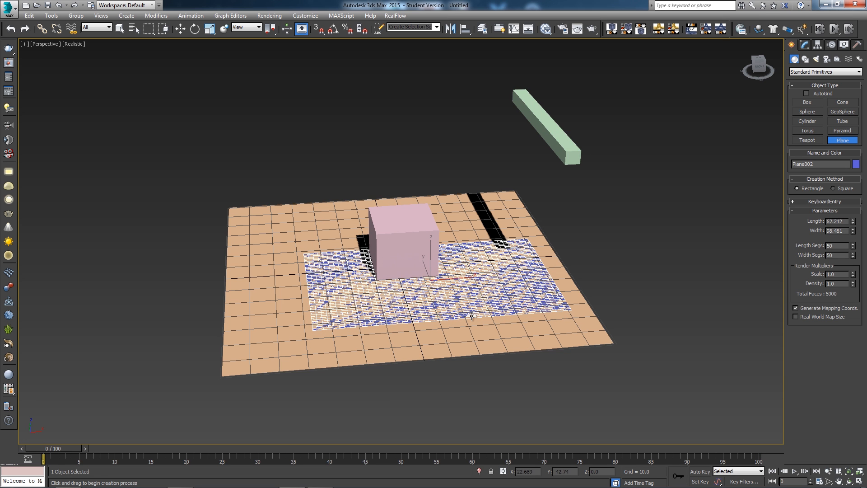
pyautogui.press('w')
pyautogui.moveTo(431, 247); pyautogui.dragTo(427, 189)
pyautogui.click(805, 45)
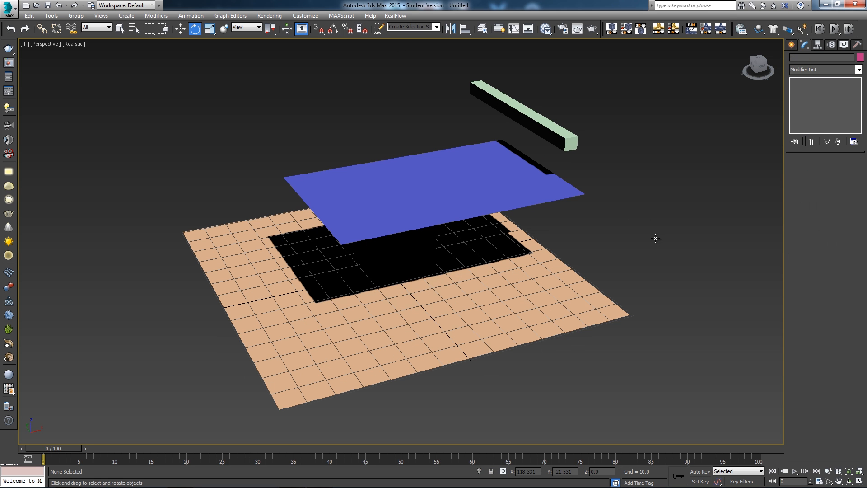
# Turn on angle snap and rotate the raised plane to -90 degrees about the Y axis
pyautogui.click(521, 177)
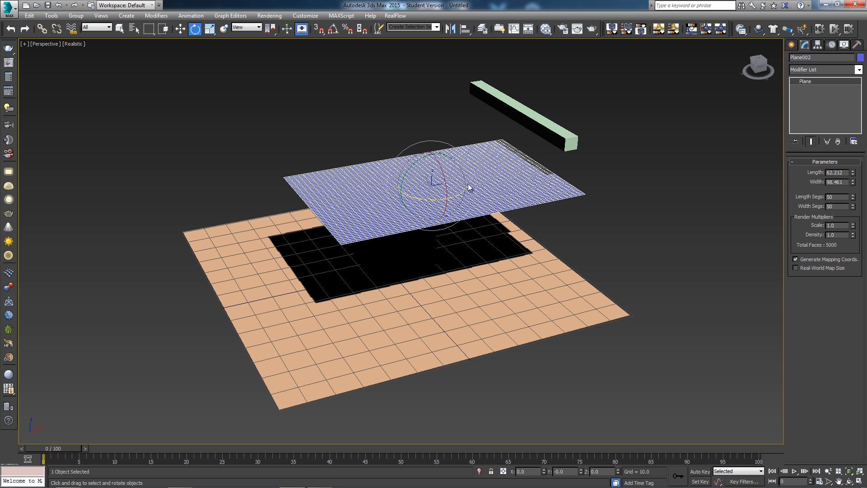
pyautogui.click(333, 29)
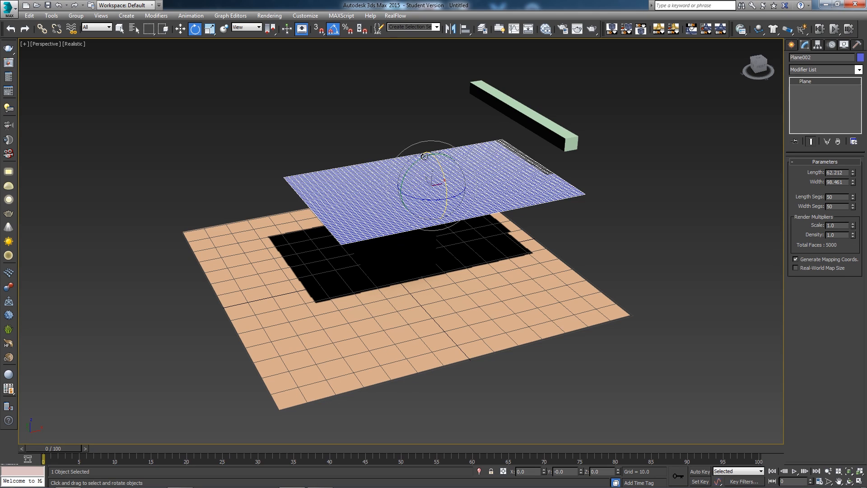
pyautogui.moveTo(427, 160); pyautogui.dragTo(391, 186)
pyautogui.keyDown('alt'); pyautogui.moveTo(474, 219); pyautogui.dragTo(781, 121, button='middle'); pyautogui.keyUp('alt')
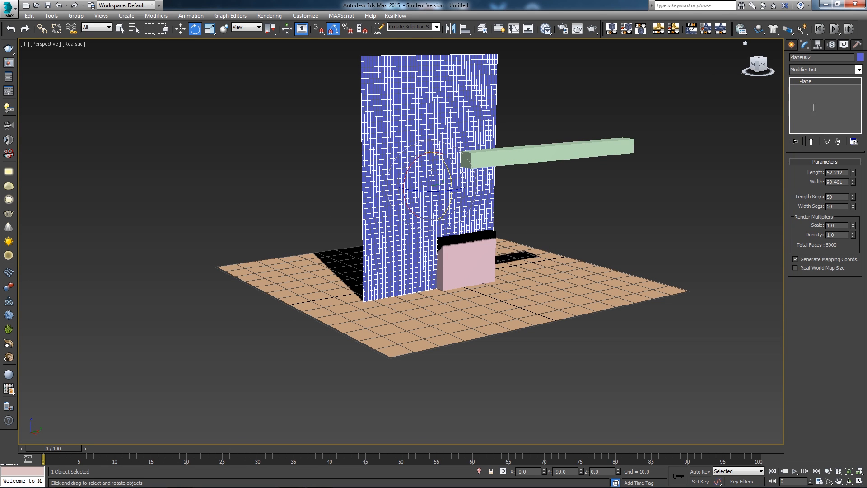
# Reduce the upright plane's width to about 62 and move it so it hangs directly beneath the raised bar
pyautogui.moveTo(854, 182); pyautogui.dragTo(853, 197)
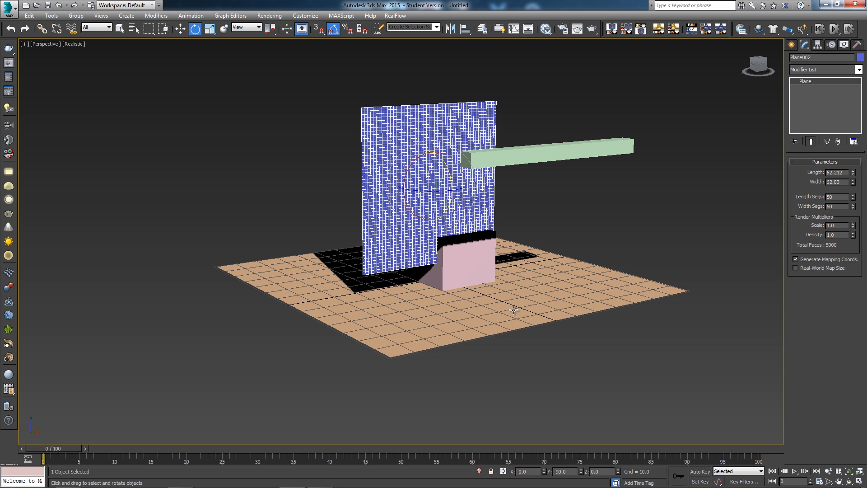
pyautogui.keyDown('alt'); pyautogui.moveTo(407, 299); pyautogui.dragTo(458, 194, button='middle'); pyautogui.keyUp('alt')
pyautogui.press('w')
pyautogui.moveTo(469, 184); pyautogui.dragTo(580, 172)
pyautogui.moveTo(531, 158)
pyautogui.mouseDown()
pyautogui.moveTo(528, 117)
pyautogui.moveTo(533, 154)
pyautogui.mouseUp()
pyautogui.moveTo(533, 154)
pyautogui.keyDown('alt'); pyautogui.mouseDown(button='middle')
pyautogui.moveTo(588, 180)
pyautogui.moveTo(533, 171)
pyautogui.mouseUp(button='middle'); pyautogui.keyUp('alt')
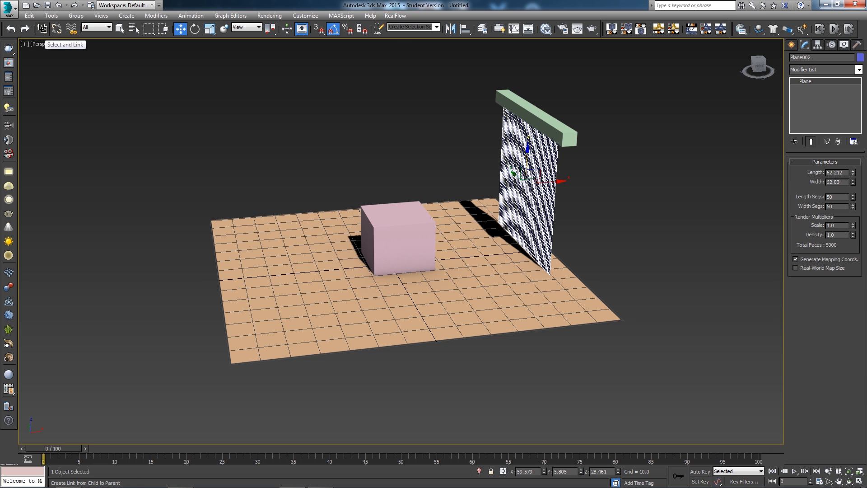
# Link the hanging plane to the raised bar as its parent, and set the plane as an mCloth object
pyautogui.click(42, 29)
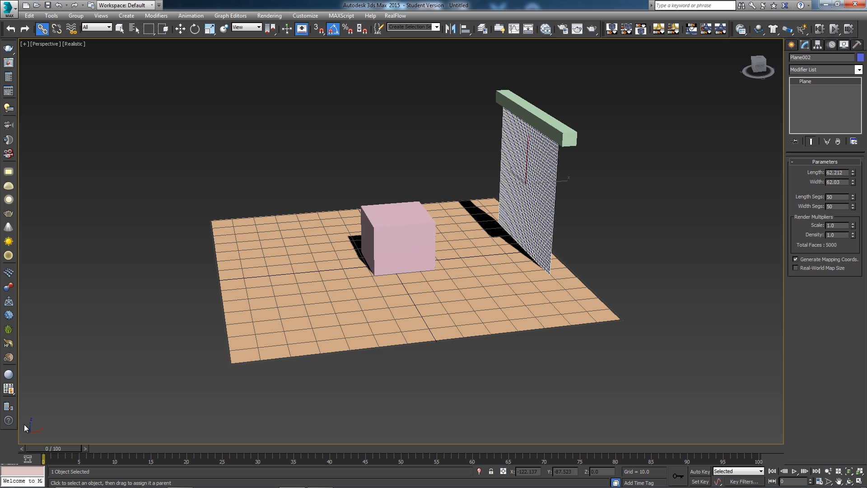
pyautogui.moveTo(57, 448)
pyautogui.mouseDown()
pyautogui.moveTo(647, 406)
pyautogui.moveTo(406, 420)
pyautogui.moveTo(94, 422)
pyautogui.moveTo(555, 458)
pyautogui.moveTo(43, 450)
pyautogui.mouseUp()
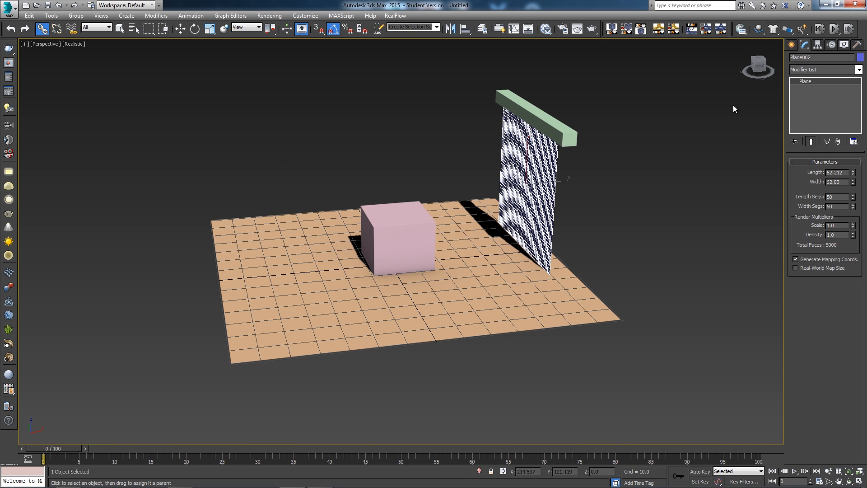
pyautogui.moveTo(773, 31); pyautogui.dragTo(830, 44)
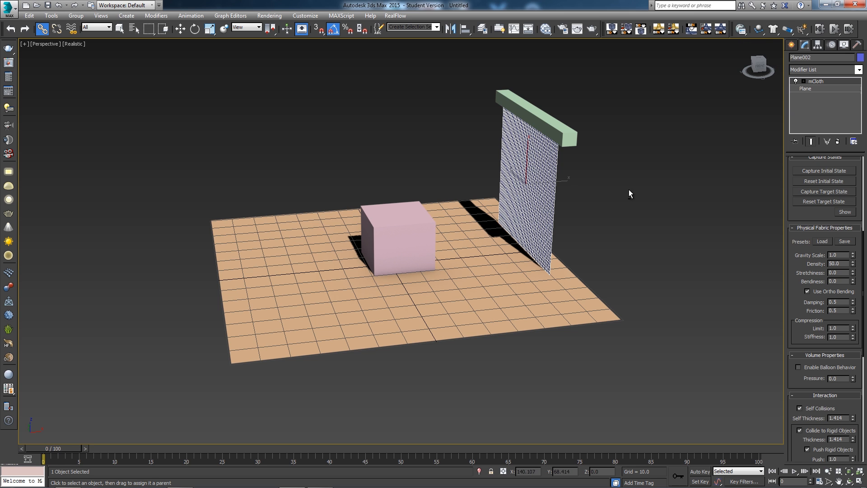
pyautogui.moveTo(622, 220)
pyautogui.keyDown('alt'); pyautogui.mouseDown(button='middle')
pyautogui.moveTo(570, 218)
pyautogui.moveTo(635, 222)
pyautogui.mouseUp(button='middle'); pyautogui.keyUp('alt')
pyautogui.keyDown('alt'); pyautogui.moveTo(650, 187); pyautogui.dragTo(568, 163, button='middle'); pyautogui.keyUp('alt')
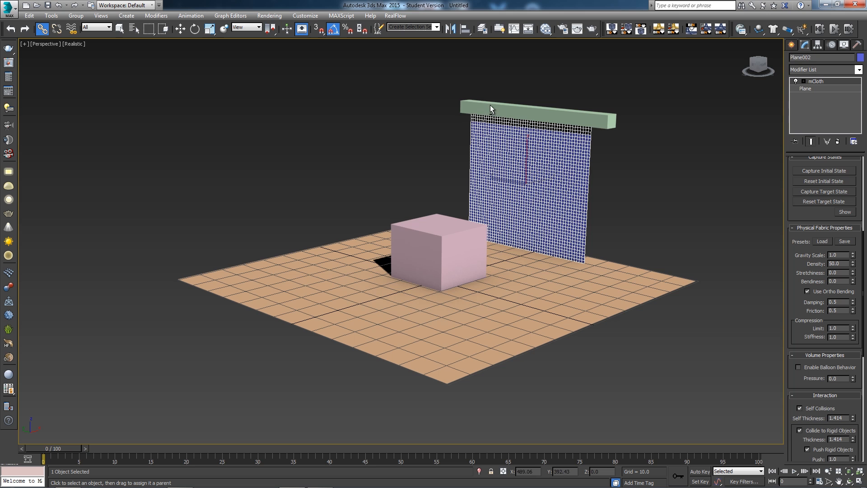
pyautogui.keyDown('alt'); pyautogui.moveTo(563, 118); pyautogui.dragTo(701, 170, button='middle'); pyautogui.keyUp('alt')
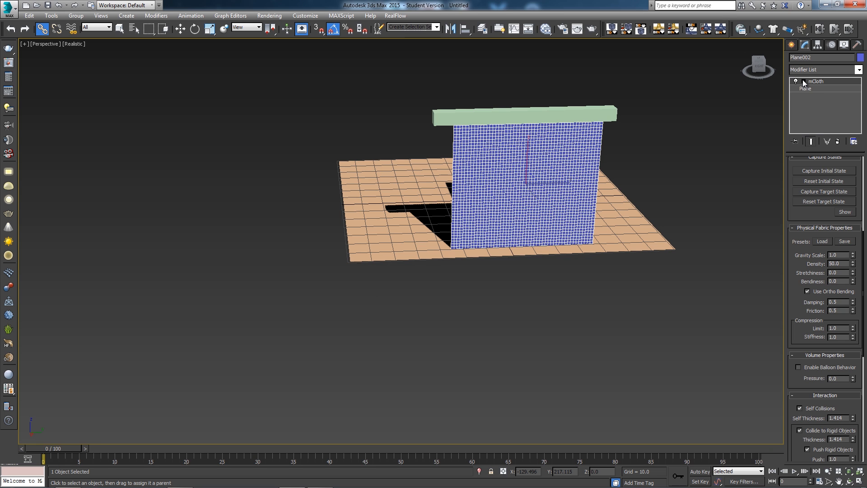
# Enter the mCloth vertex level and select the rows of vertices along the cloth's top edge
pyautogui.click(821, 89)
pyautogui.keyDown('alt'); pyautogui.moveTo(663, 178); pyautogui.dragTo(659, 156, button='middle'); pyautogui.keyUp('alt')
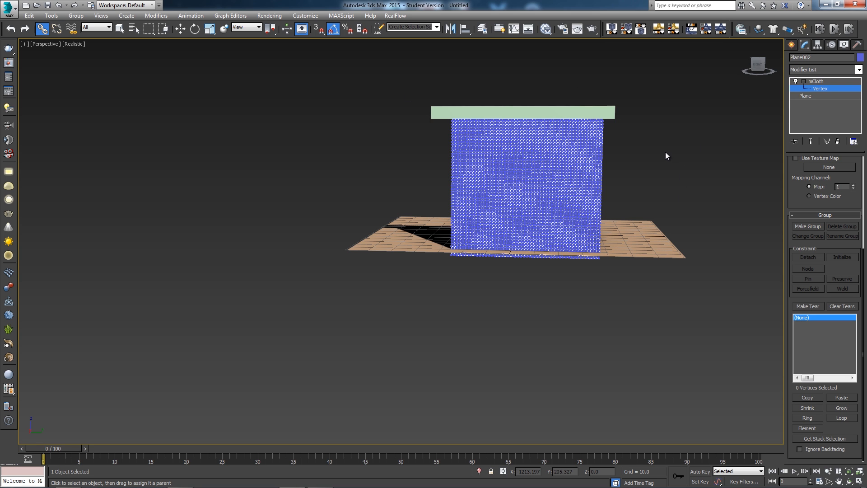
pyautogui.press('q')
pyautogui.keyDown('alt'); pyautogui.moveTo(544, 154); pyautogui.dragTo(560, 146, button='middle'); pyautogui.keyUp('alt')
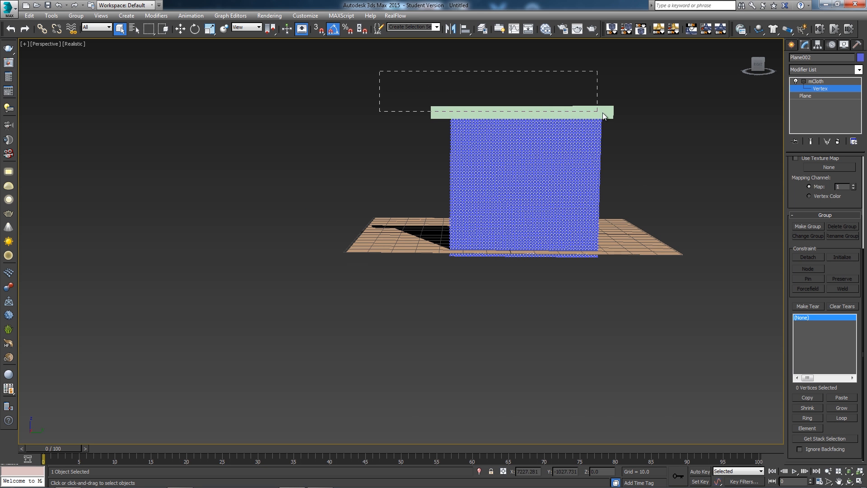
pyautogui.moveTo(643, 126); pyautogui.dragTo(644, 126)
pyautogui.scroll(5, 632, 151)
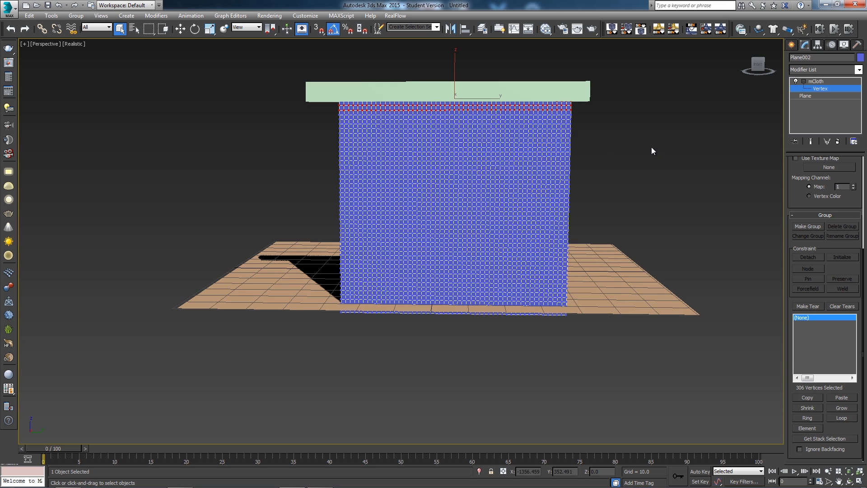
pyautogui.moveTo(657, 178)
pyautogui.keyDown('alt'); pyautogui.mouseDown(button='middle')
pyautogui.moveTo(670, 169)
pyautogui.moveTo(676, 176)
pyautogui.moveTo(646, 183)
pyautogui.moveTo(662, 170)
pyautogui.mouseUp(button='middle'); pyautogui.keyUp('alt')
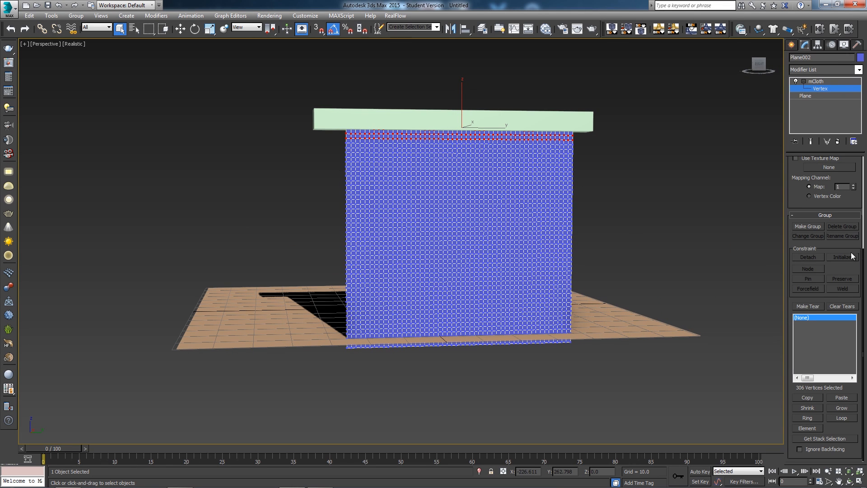
# Make a group from the selected top vertices under the default name and apply the Preserve constraint to it
pyautogui.click(808, 226)
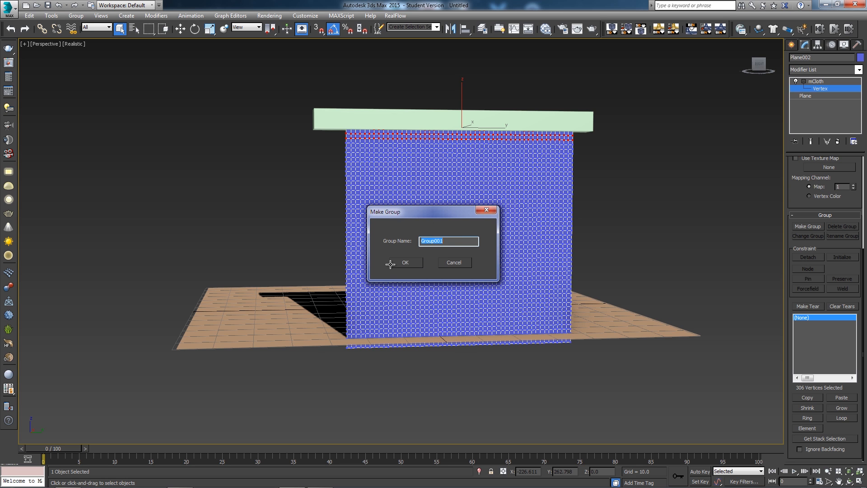
pyautogui.click(405, 262)
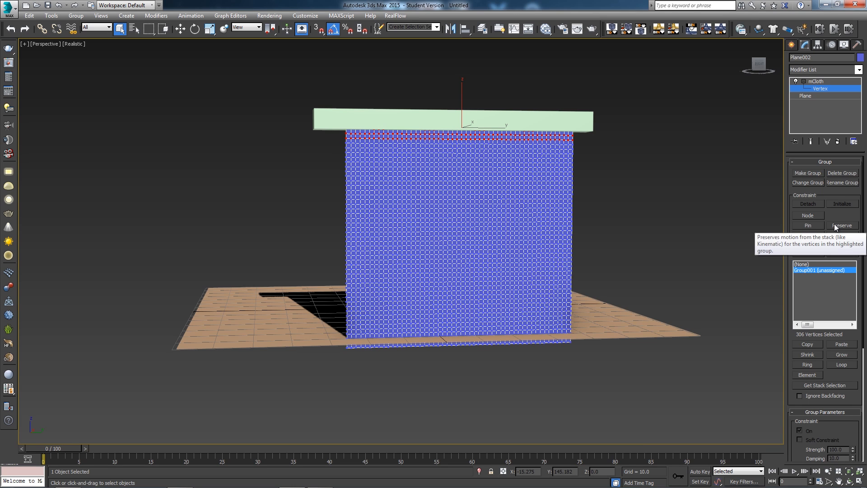
pyautogui.click(847, 225)
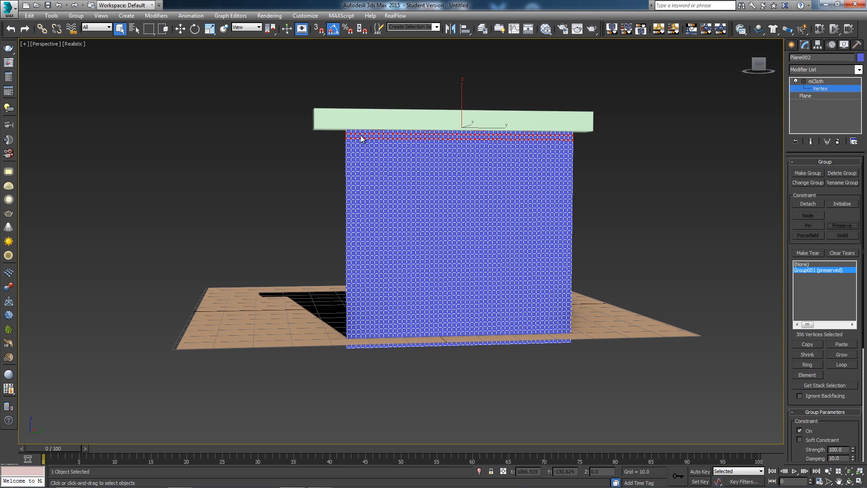
# Run the simulation to examine how the cloth follows the moving bar over the box, and reset it to the start
pyautogui.keyDown('alt'); pyautogui.moveTo(495, 168); pyautogui.dragTo(440, 165, button='middle'); pyautogui.keyUp('alt')
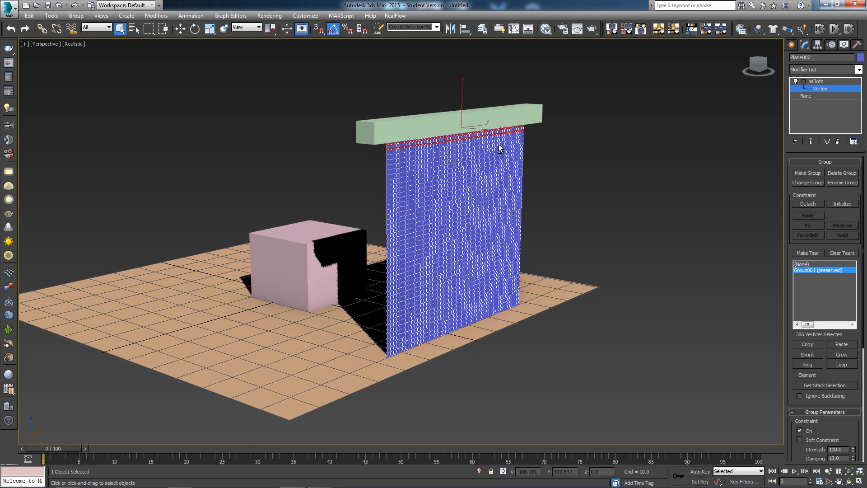
pyautogui.keyDown('alt'); pyautogui.moveTo(546, 203); pyautogui.dragTo(339, 139, button='middle'); pyautogui.keyUp('alt')
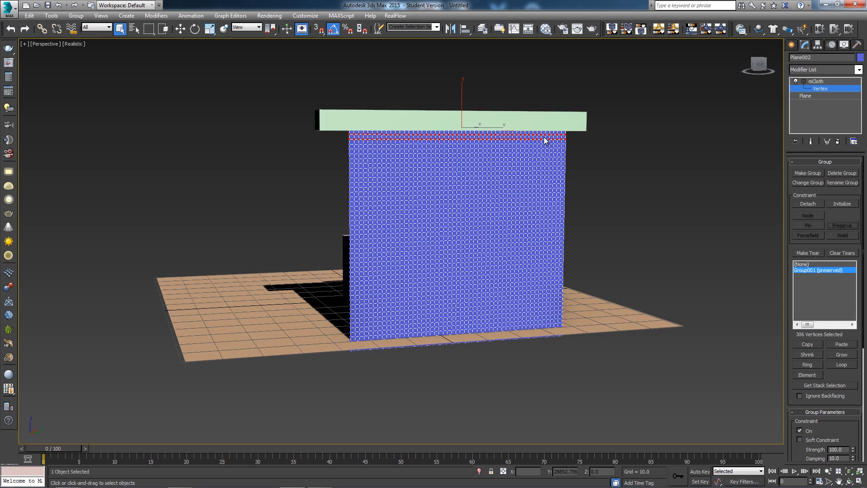
pyautogui.keyDown('alt'); pyautogui.moveTo(467, 204); pyautogui.dragTo(450, 267, button='middle'); pyautogui.keyUp('alt')
pyautogui.scroll(-3, 536, 230)
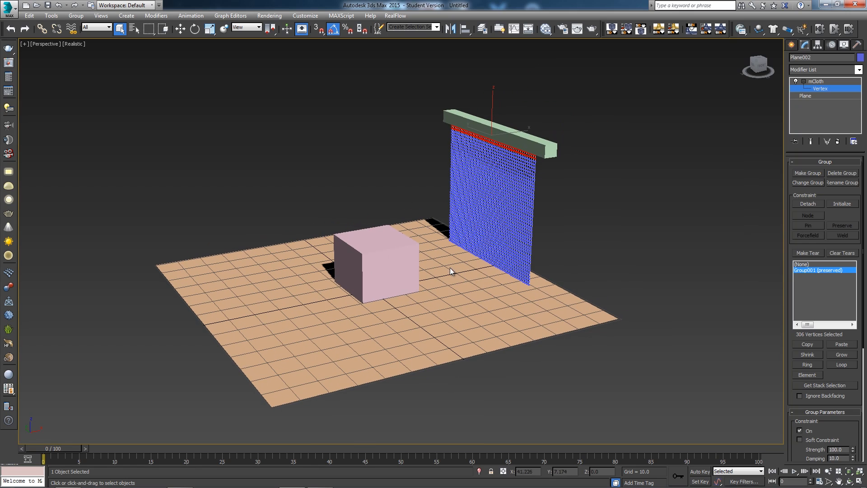
pyautogui.click(835, 31)
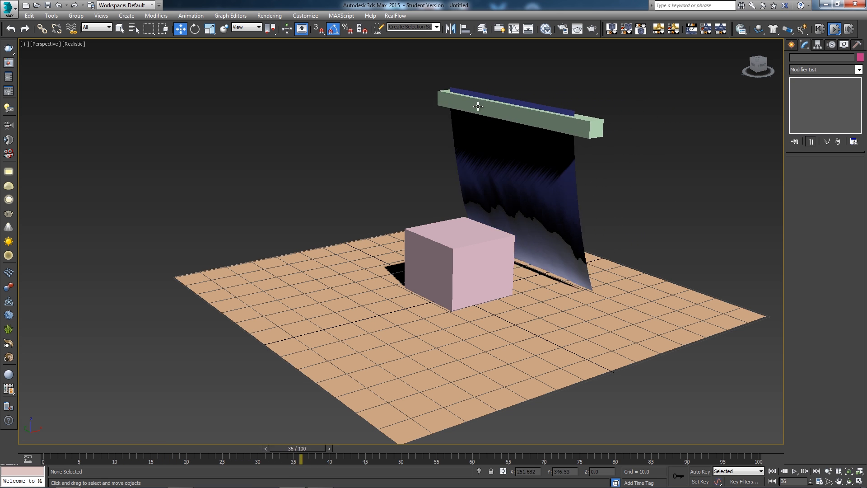
pyautogui.keyDown('alt'); pyautogui.moveTo(567, 277); pyautogui.dragTo(464, 292, button='middle'); pyautogui.keyUp('alt')
pyautogui.moveTo(393, 207); pyautogui.dragTo(460, 214, button='middle')
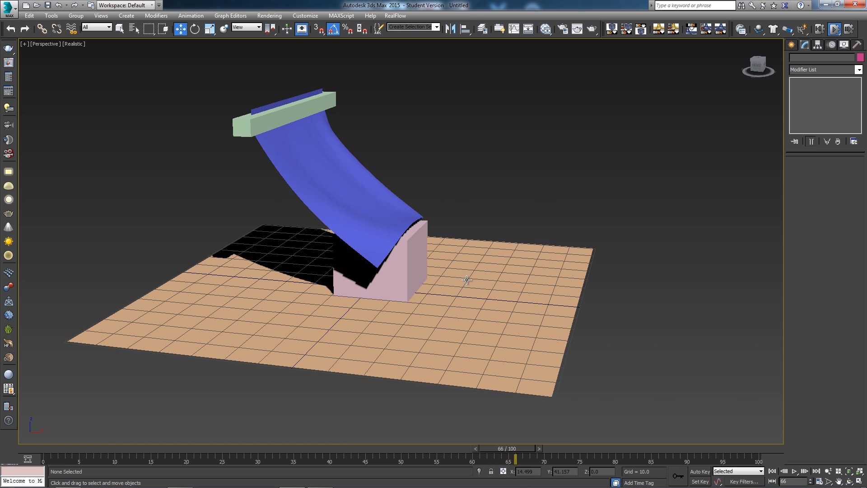
pyautogui.moveTo(466, 281); pyautogui.dragTo(507, 300, button='middle')
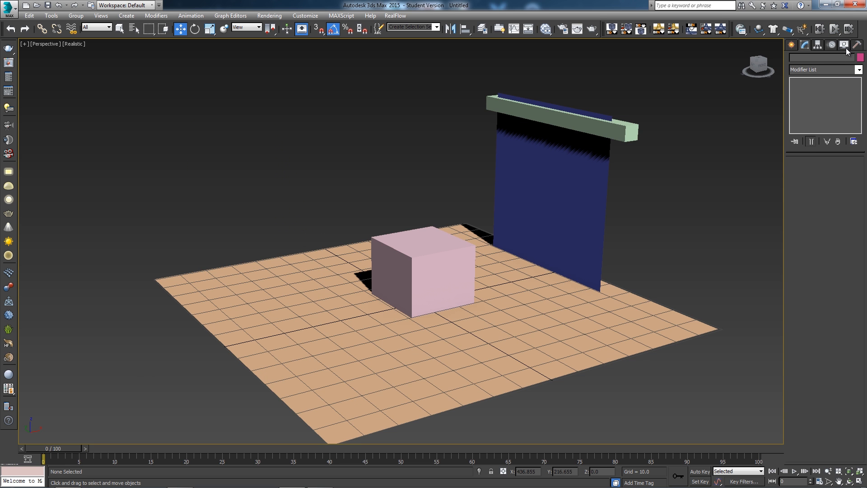
# Create a Wind force with an icon size of about 9.9 on the ground plane, on the cube's side opposite the cloth
pyautogui.click(792, 46)
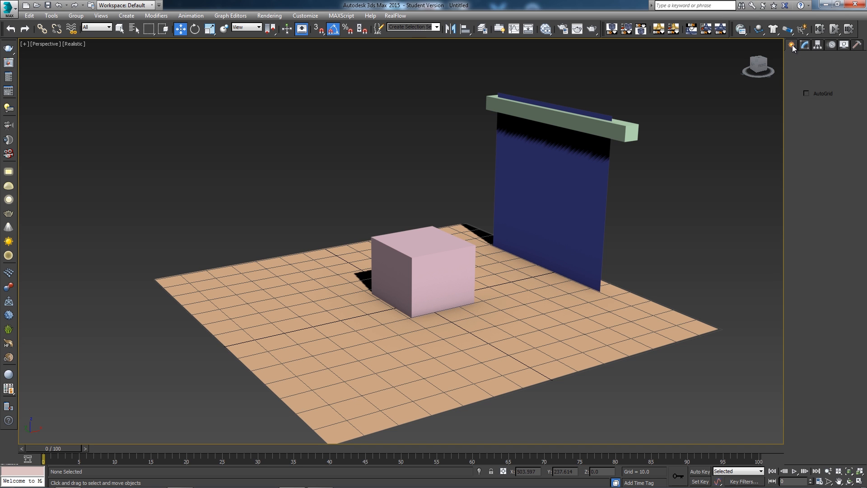
pyautogui.click(848, 59)
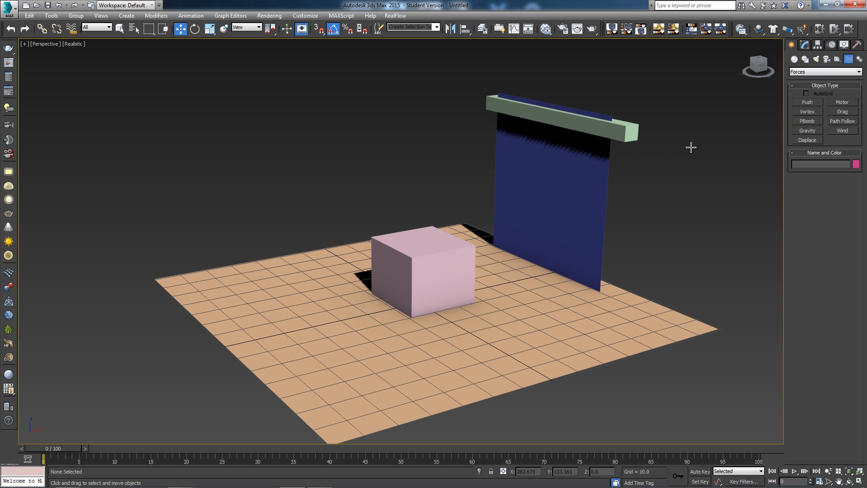
pyautogui.click(843, 130)
pyautogui.keyDown('alt'); pyautogui.moveTo(612, 239); pyautogui.dragTo(503, 300, button='middle'); pyautogui.keyUp('alt')
pyautogui.moveTo(305, 345); pyautogui.dragTo(370, 346)
pyautogui.keyDown('alt'); pyautogui.moveTo(433, 348); pyautogui.dragTo(439, 298, button='middle'); pyautogui.keyUp('alt')
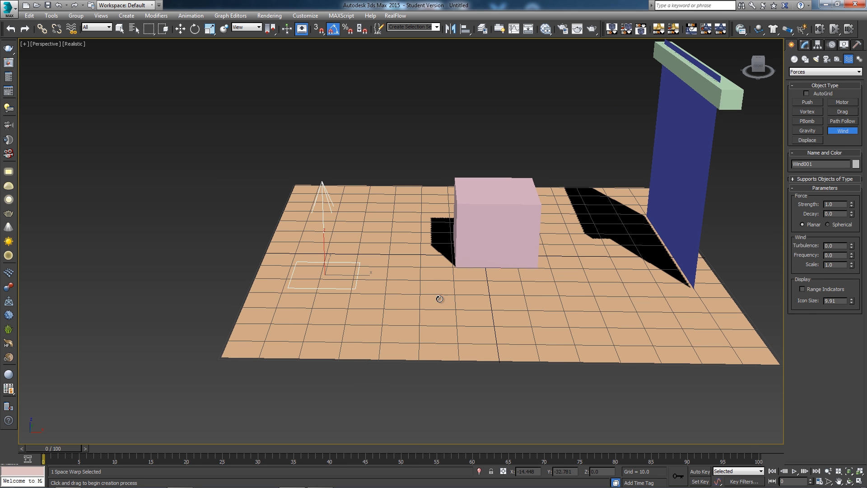
# Rotate the wind force to -60 degrees about the Y axis and open its parameters for editing
pyautogui.press('e')
pyautogui.moveTo(336, 247); pyautogui.dragTo(351, 205)
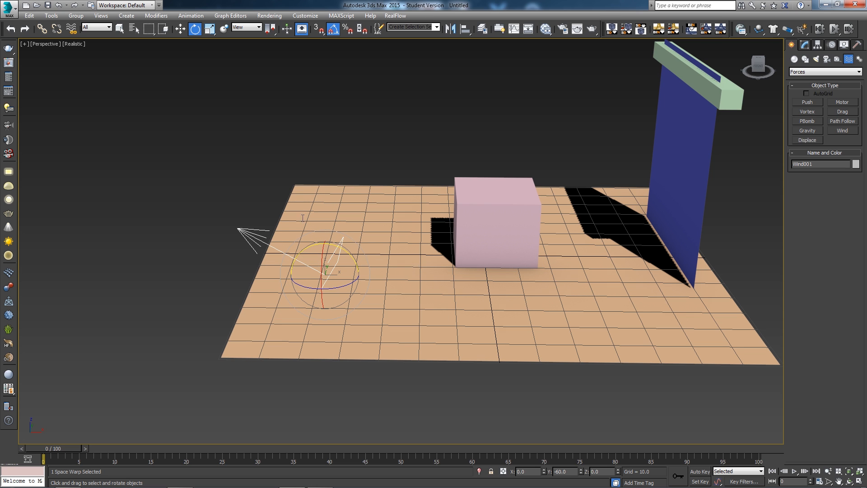
pyautogui.click(805, 45)
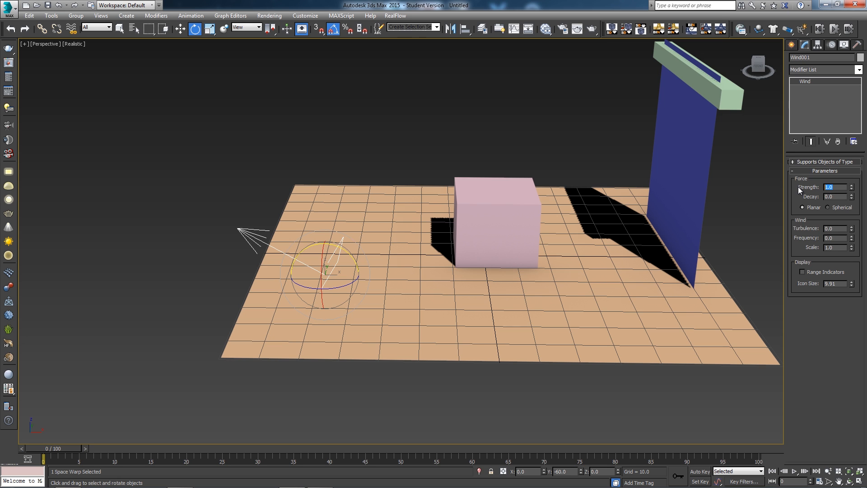
# Set the wind's strength to 3 and add the wind to the scene forces applied to the hanging cloth
pyautogui.write('3')
pyautogui.press('Return')
pyautogui.click(695, 154)
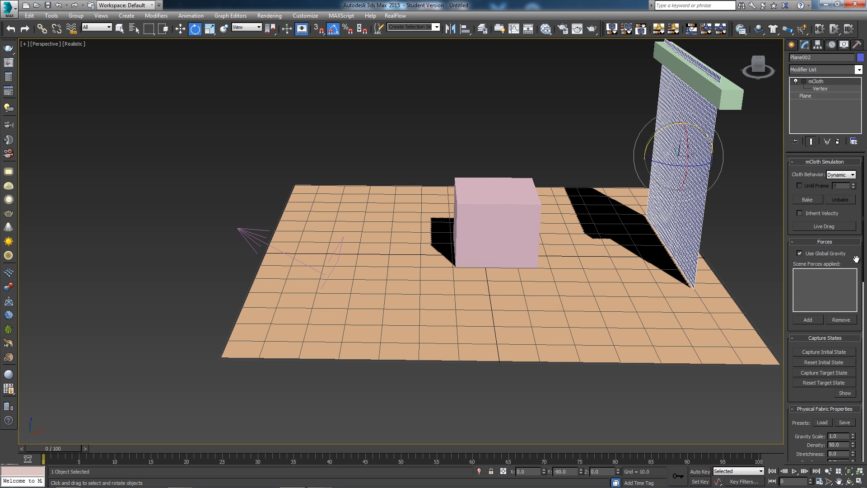
pyautogui.scroll(-3, 856, 259)
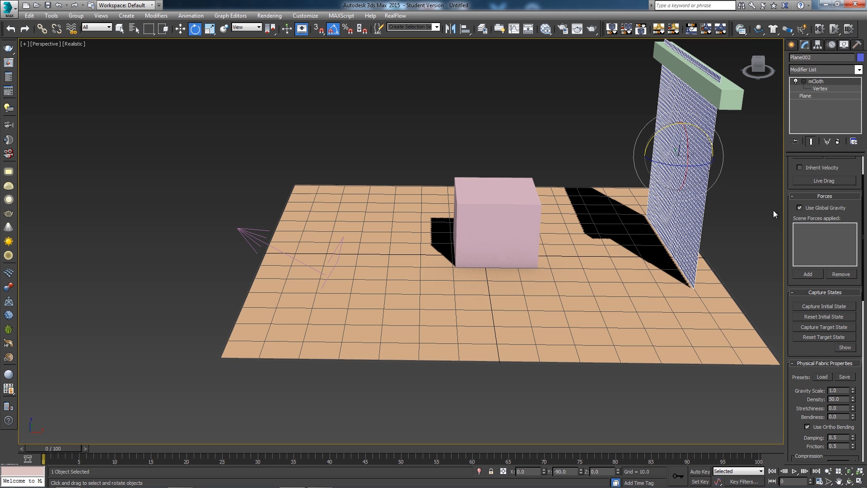
pyautogui.click(809, 274)
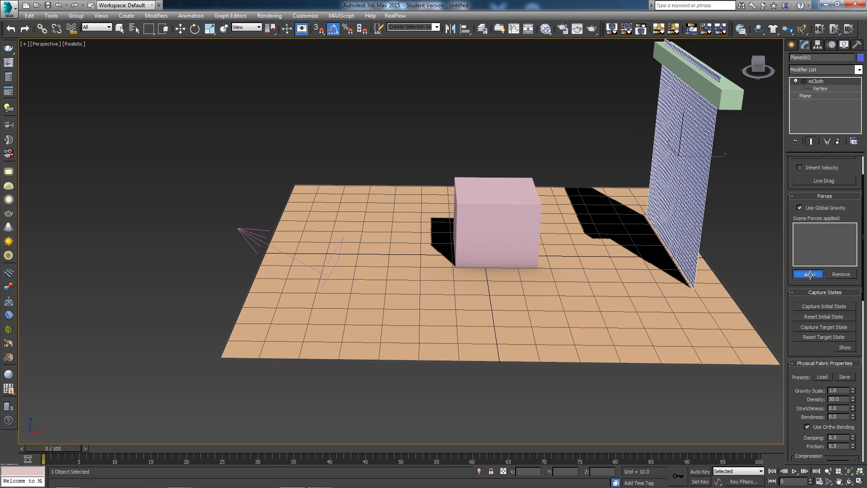
pyautogui.click(245, 232)
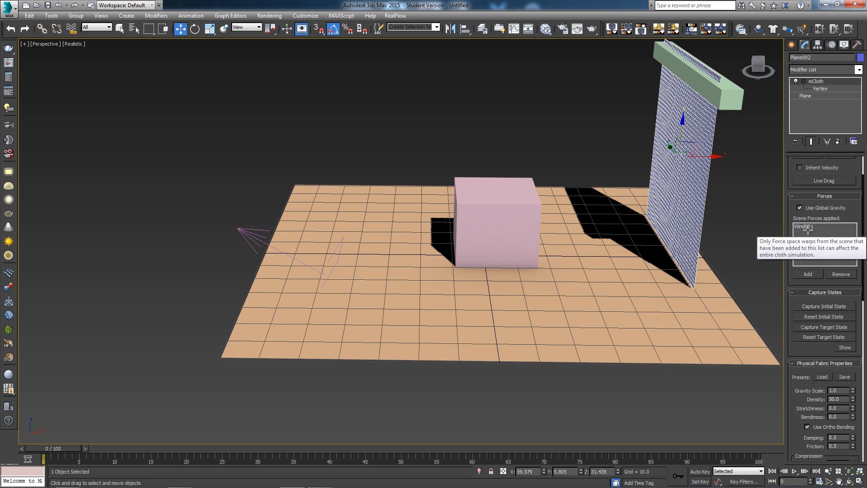
# Run the simulation to examine how the wind moves the hanging cloth, reset it to the start, and clear the selection
pyautogui.keyDown('alt'); pyautogui.moveTo(531, 216); pyautogui.dragTo(480, 240, button='middle'); pyautogui.keyUp('alt')
pyautogui.click(835, 30)
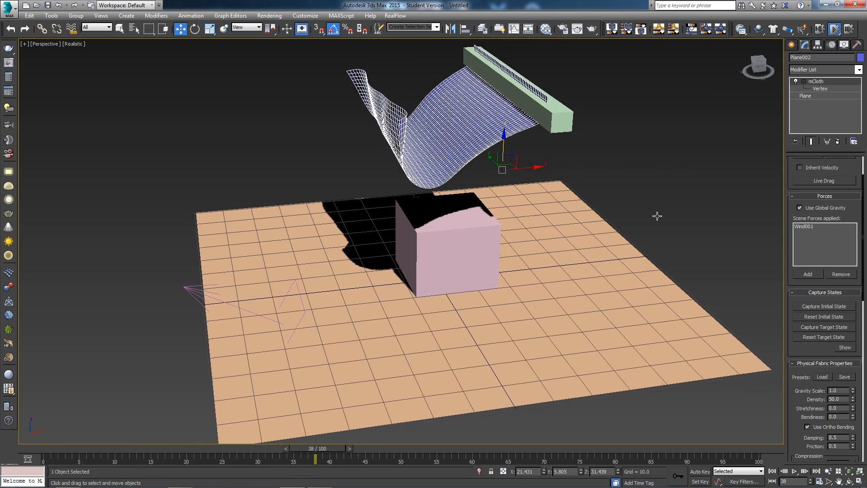
pyautogui.scroll(-3, 597, 226)
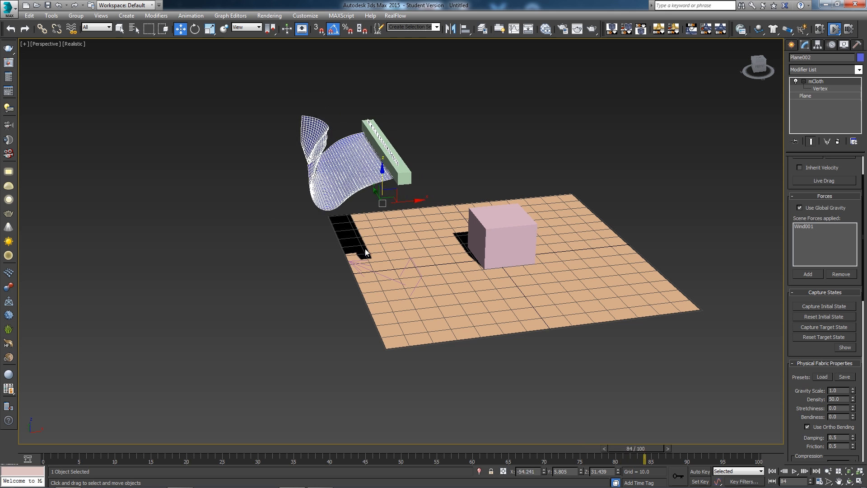
pyautogui.keyDown('alt'); pyautogui.moveTo(474, 253); pyautogui.dragTo(447, 249, button='middle'); pyautogui.keyUp('alt')
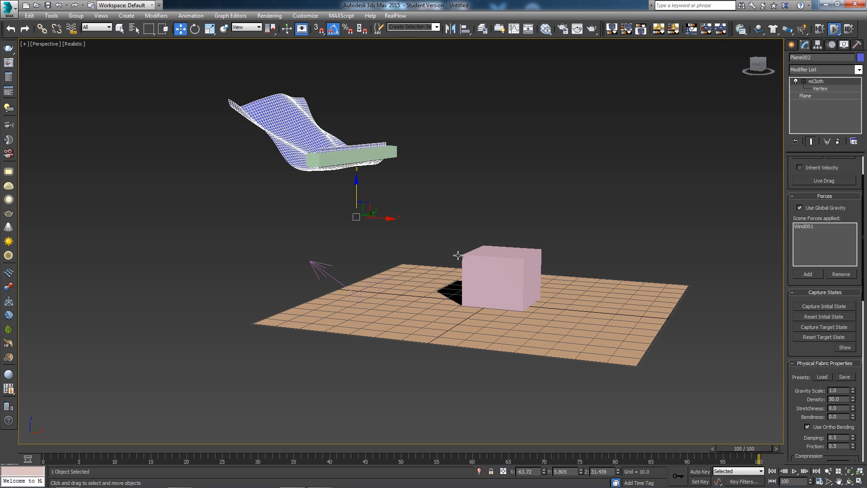
pyautogui.click(820, 29)
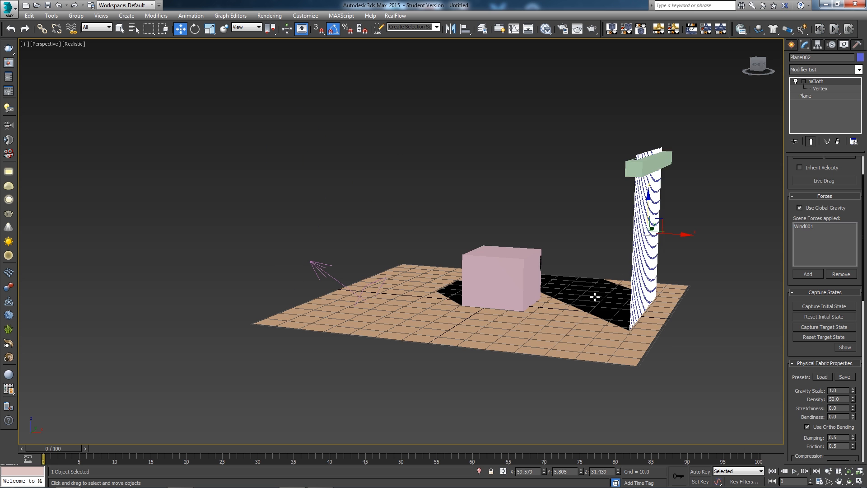
pyautogui.keyDown('alt'); pyautogui.moveTo(595, 297); pyautogui.dragTo(644, 316, button='middle'); pyautogui.keyUp('alt')
pyautogui.click(689, 187)
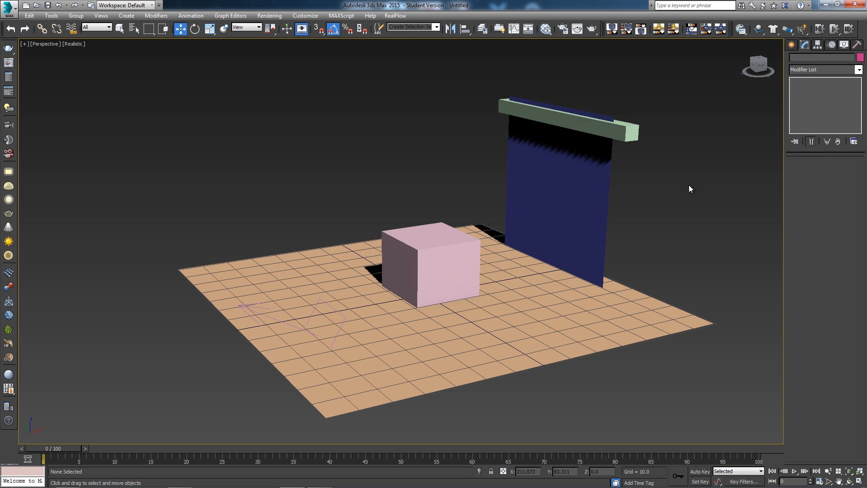
# Select the hanging cloth and review its mCloth physical fabric, volume and interaction properties
pyautogui.click(573, 169)
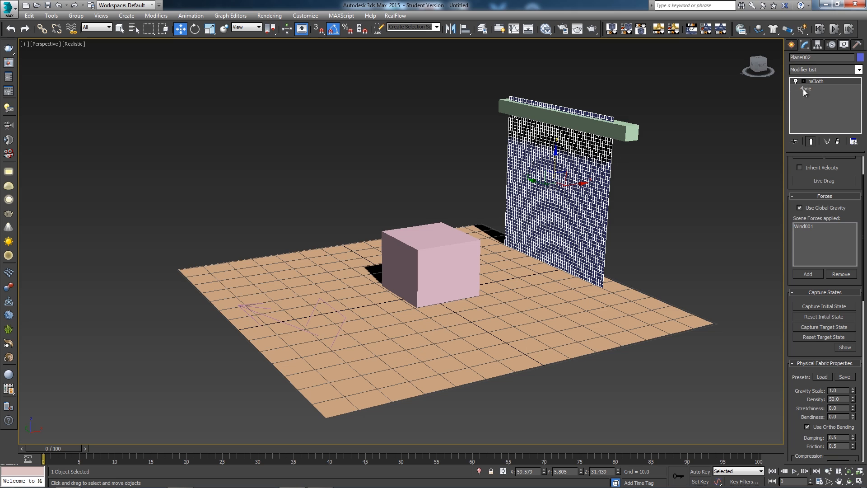
pyautogui.moveTo(790, 296); pyautogui.dragTo(782, 154)
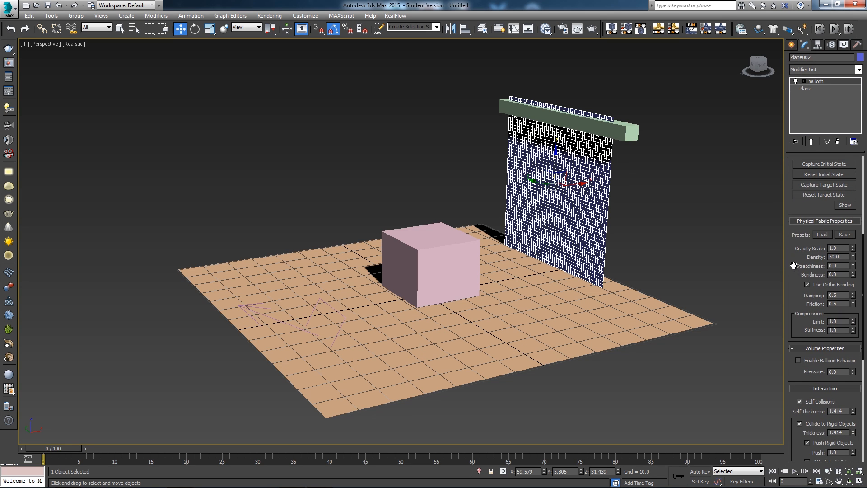
pyautogui.moveTo(794, 265); pyautogui.dragTo(788, 215)
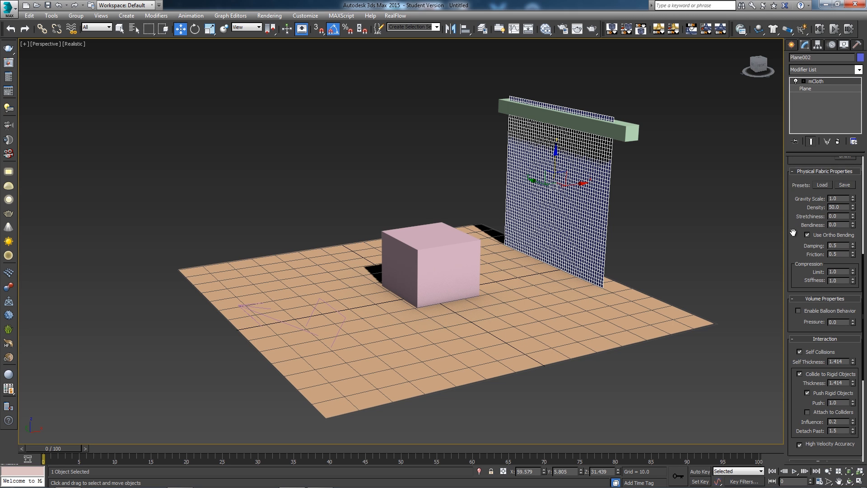
pyautogui.moveTo(793, 232); pyautogui.dragTo(795, 262)
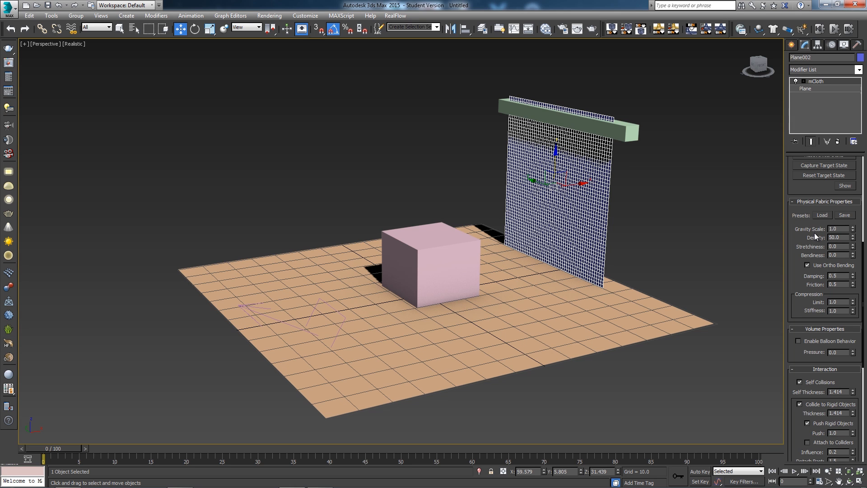
# Look at the fabric preset saving and loading dialogs, closing both without saving or loading a preset
pyautogui.click(844, 215)
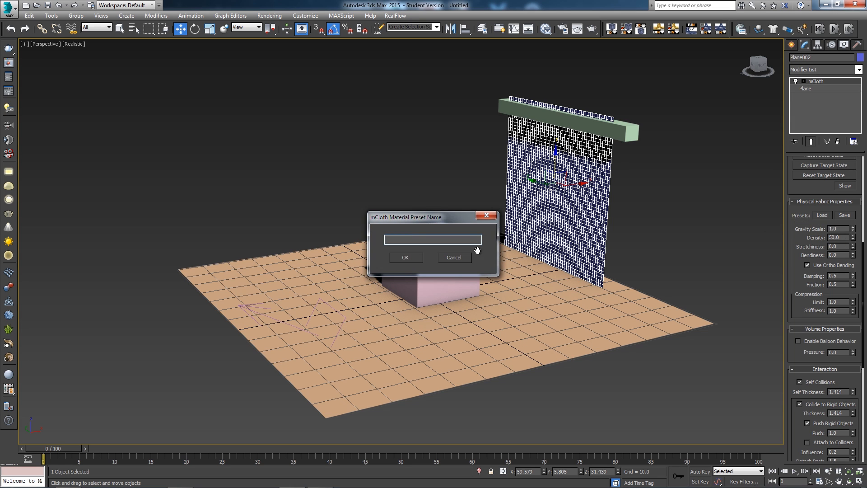
pyautogui.click(454, 257)
pyautogui.click(823, 217)
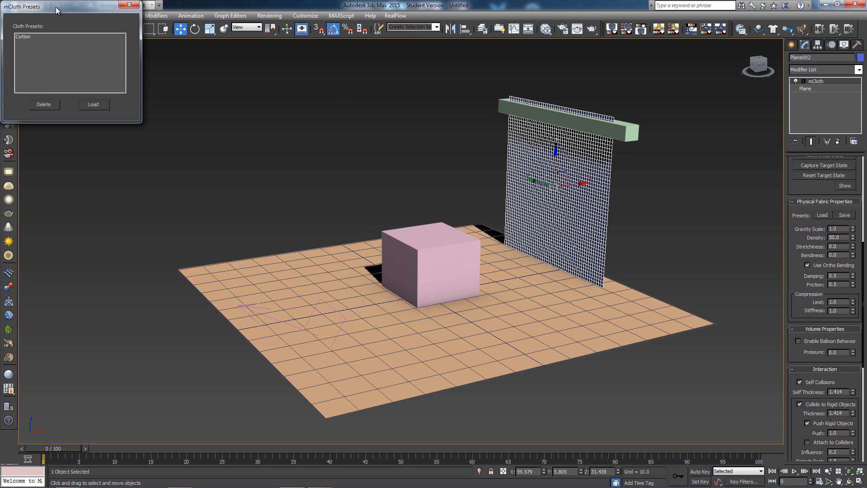
pyautogui.moveTo(56, 6); pyautogui.dragTo(247, 99)
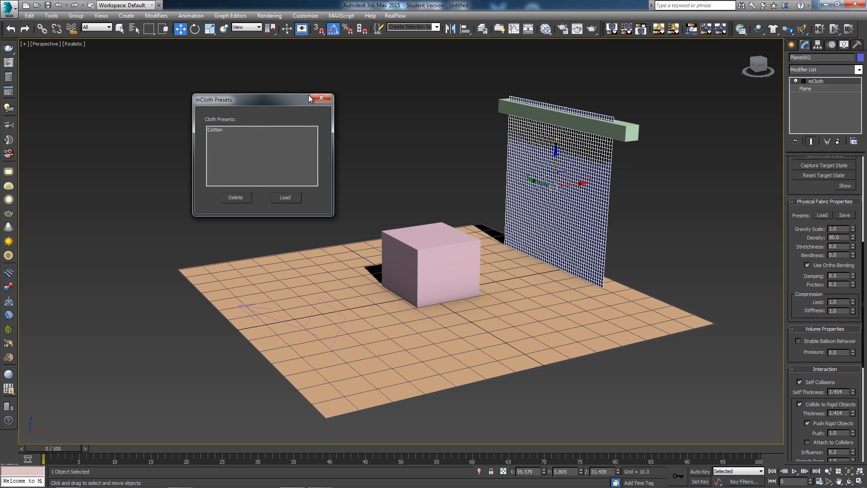
pyautogui.click(321, 97)
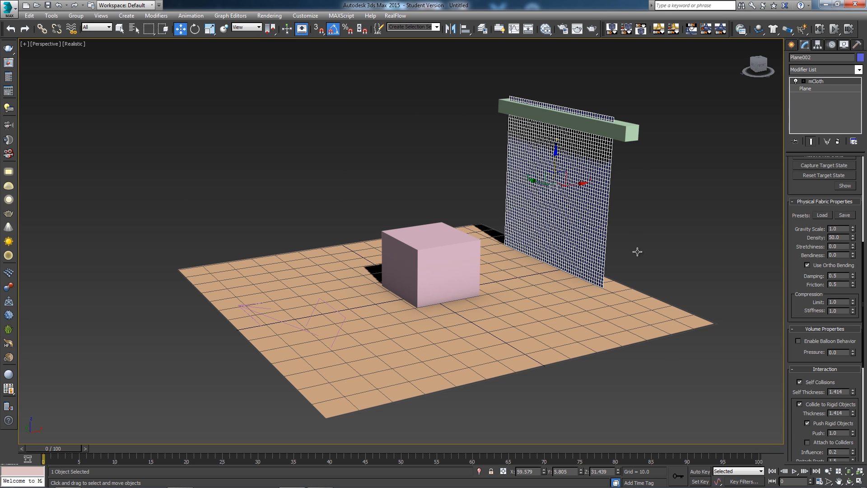
# Bake all simulated objects with the MassFX simulation tools and close the MassFX Tools window
pyautogui.keyDown('alt'); pyautogui.moveTo(516, 299); pyautogui.dragTo(562, 307, button='middle'); pyautogui.keyUp('alt')
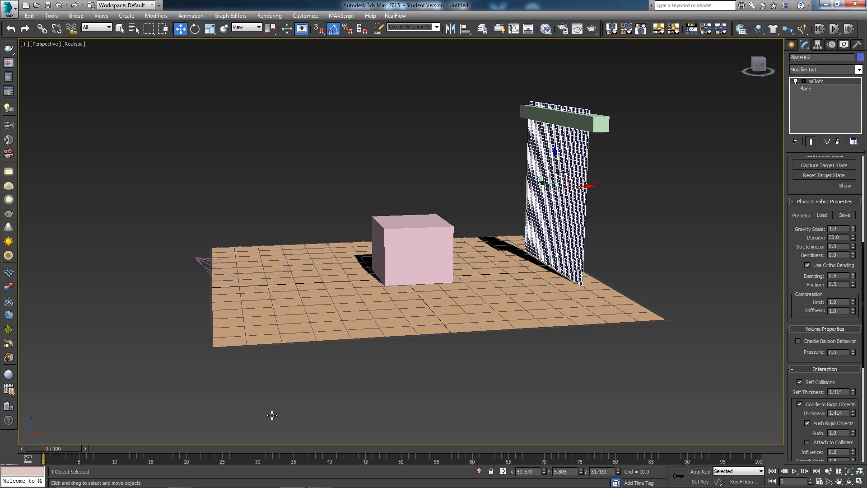
pyautogui.keyDown('alt'); pyautogui.moveTo(454, 305); pyautogui.dragTo(472, 321, button='middle'); pyautogui.keyUp('alt')
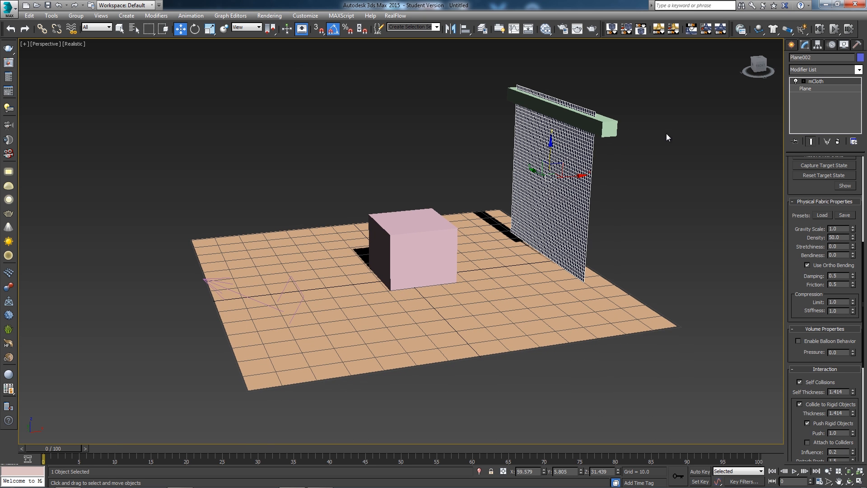
pyautogui.click(742, 29)
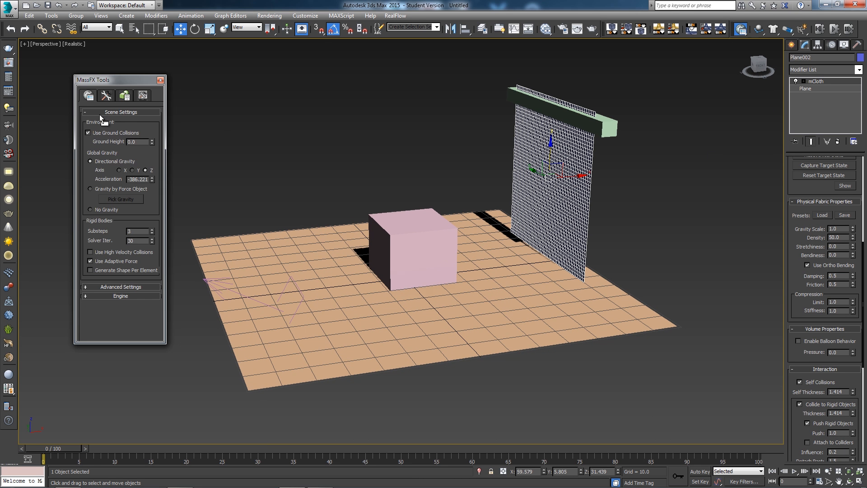
pyautogui.moveTo(94, 84); pyautogui.dragTo(62, 85)
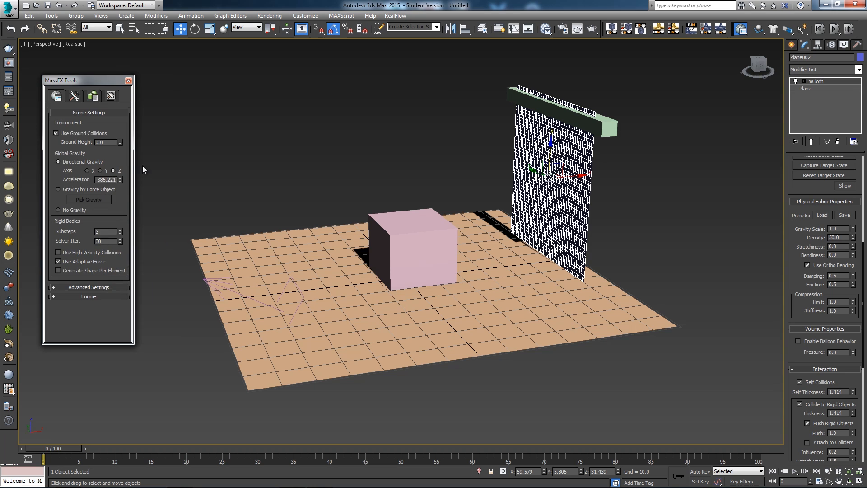
pyautogui.click(74, 96)
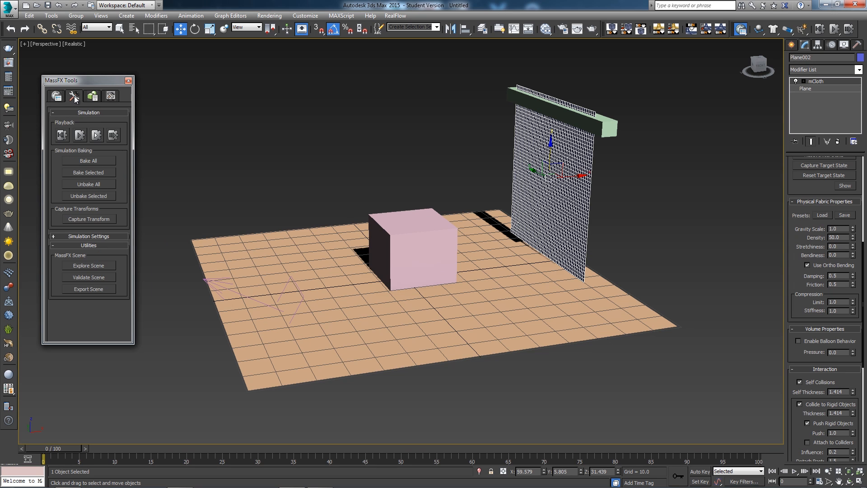
pyautogui.click(99, 159)
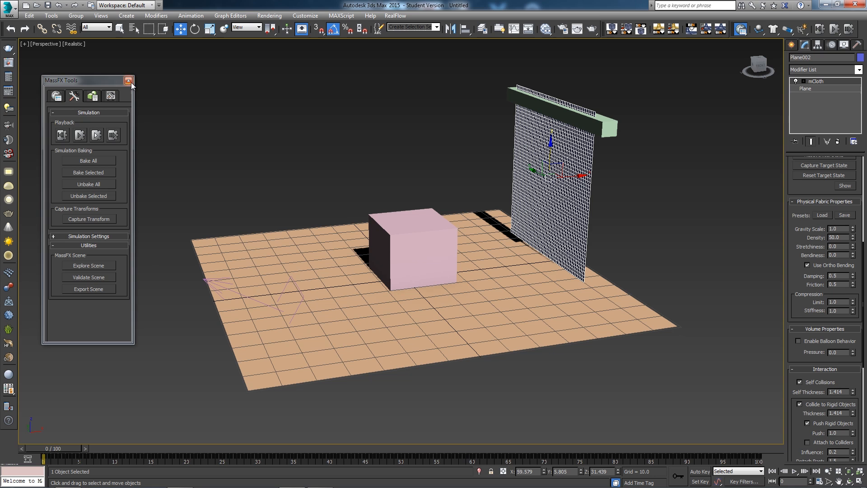
pyautogui.click(129, 81)
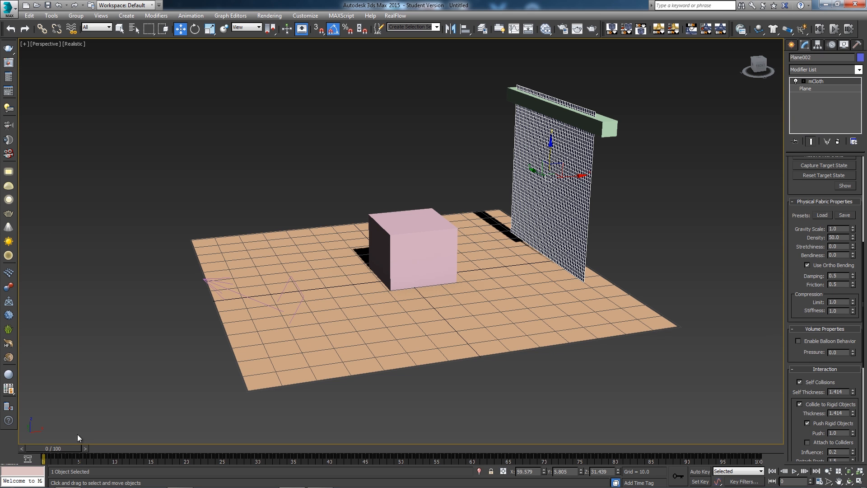
# Scrub through the baked animation to about frame 77 to review the cloth's motion from different angles
pyautogui.moveTo(56, 452); pyautogui.dragTo(274, 445)
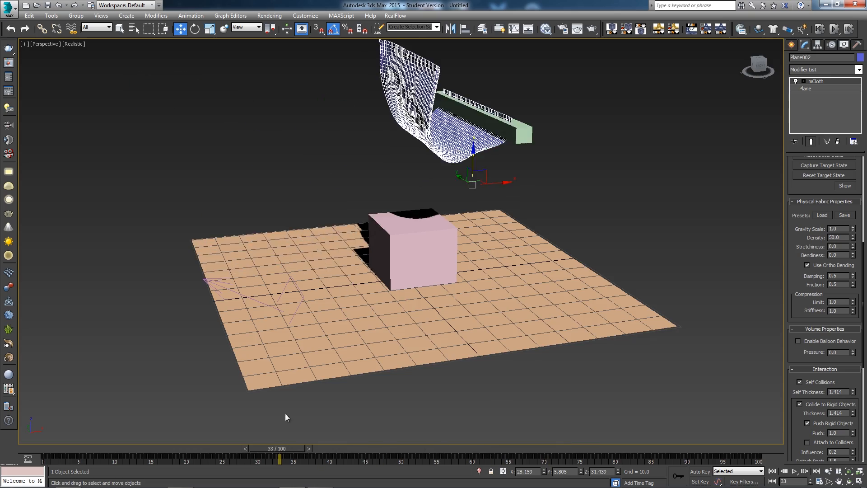
pyautogui.keyDown('alt'); pyautogui.moveTo(443, 325); pyautogui.dragTo(352, 309, button='middle'); pyautogui.keyUp('alt')
pyautogui.moveTo(294, 449); pyautogui.dragTo(609, 423)
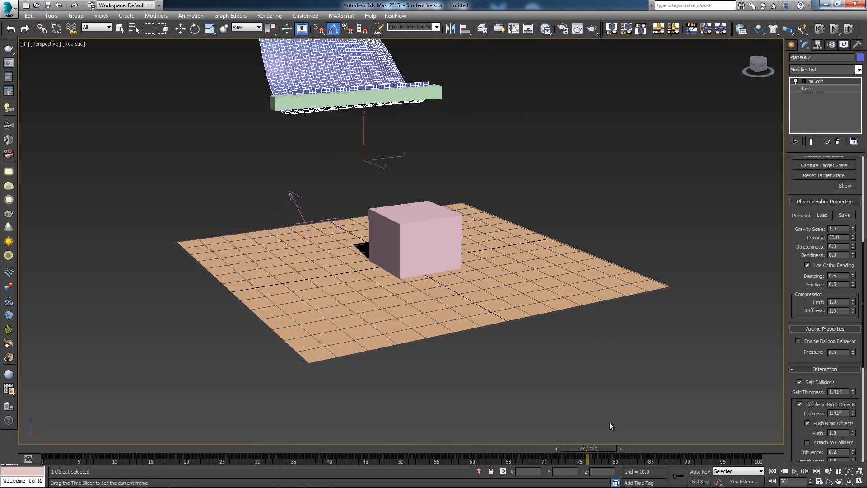